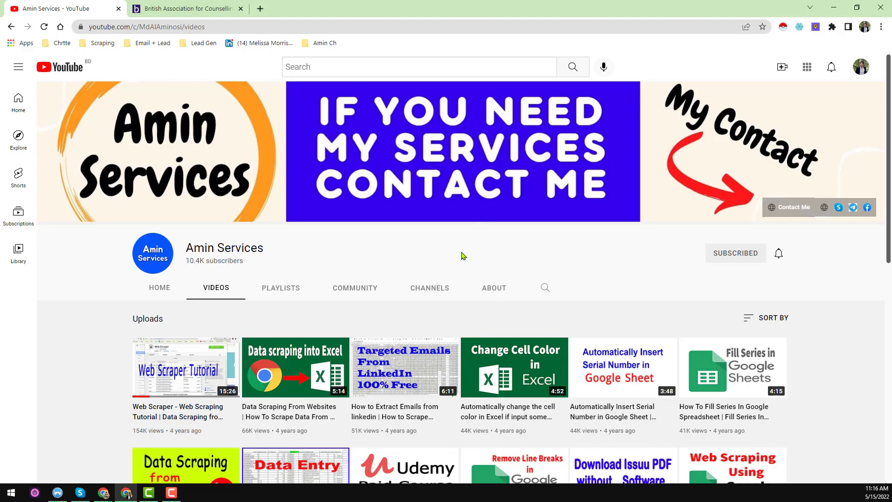
- Browse the uploaded videos on the Amin Services YouTube channel
scroll(466, 258, "down", 7)
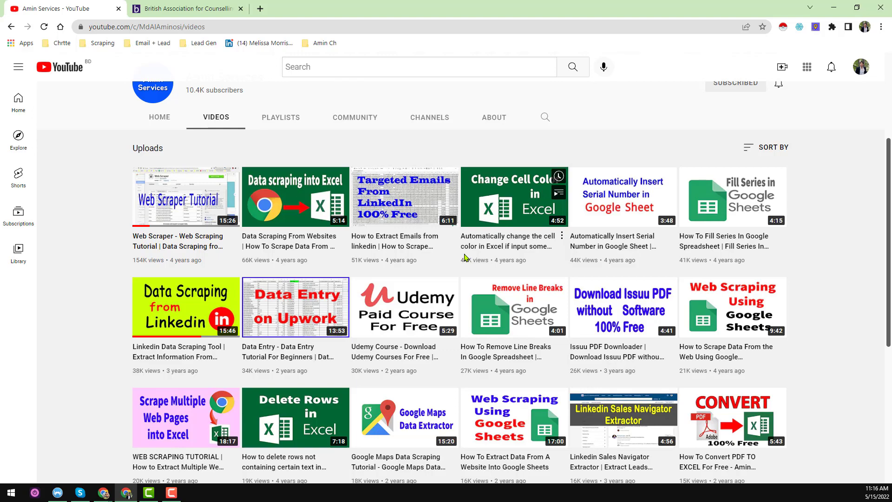
scroll(465, 257, "down", 2)
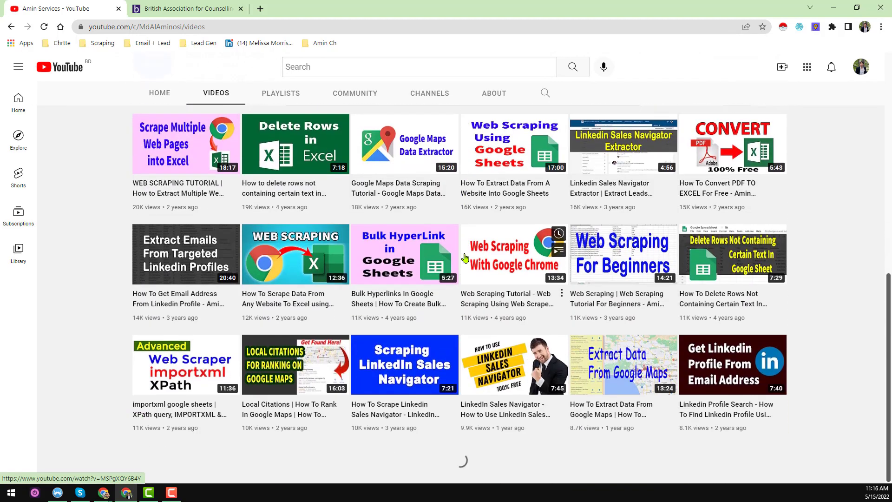
scroll(465, 257, "down", 5)
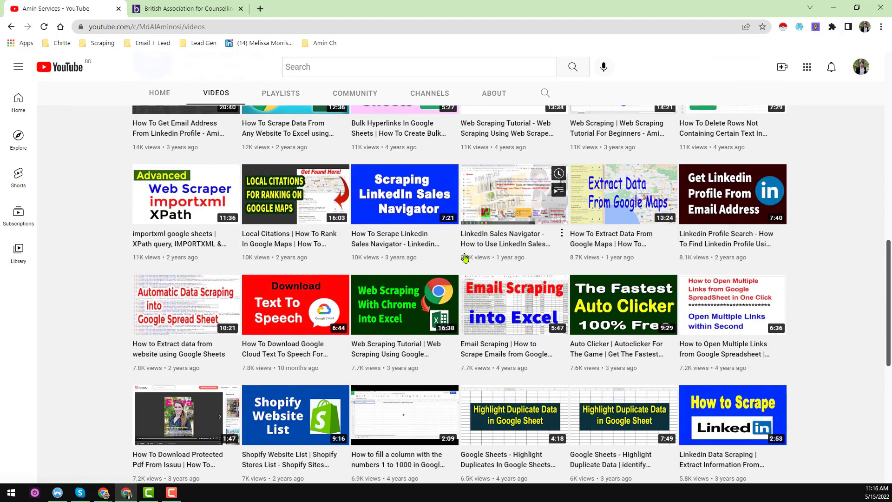
scroll(465, 257, "down", 2)
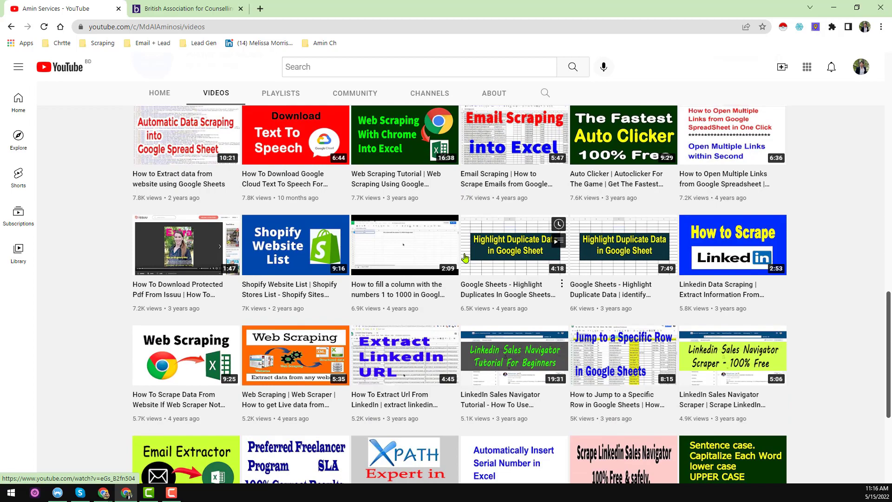
scroll(465, 258, "down", 2)
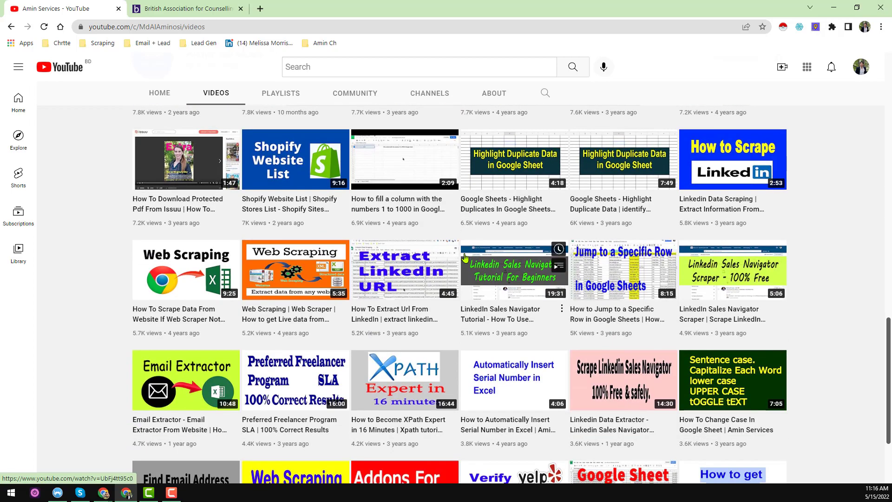
scroll(465, 257, "up", 13)
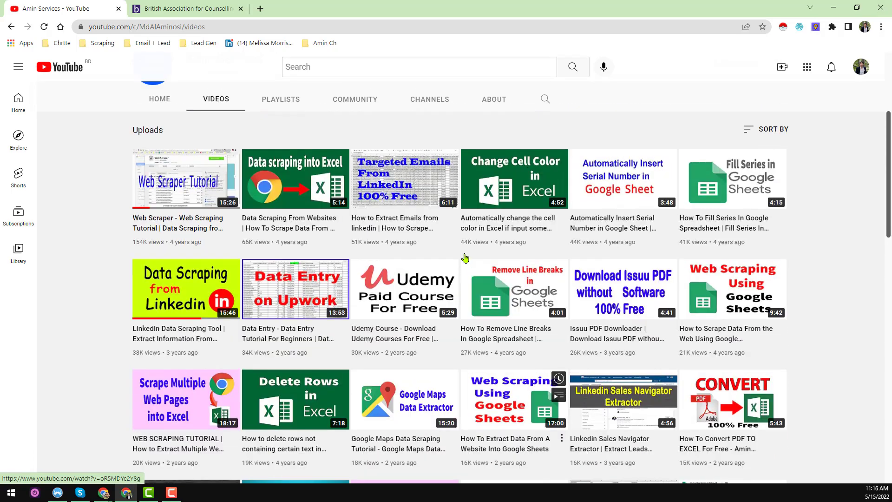
scroll(465, 257, "up", 4)
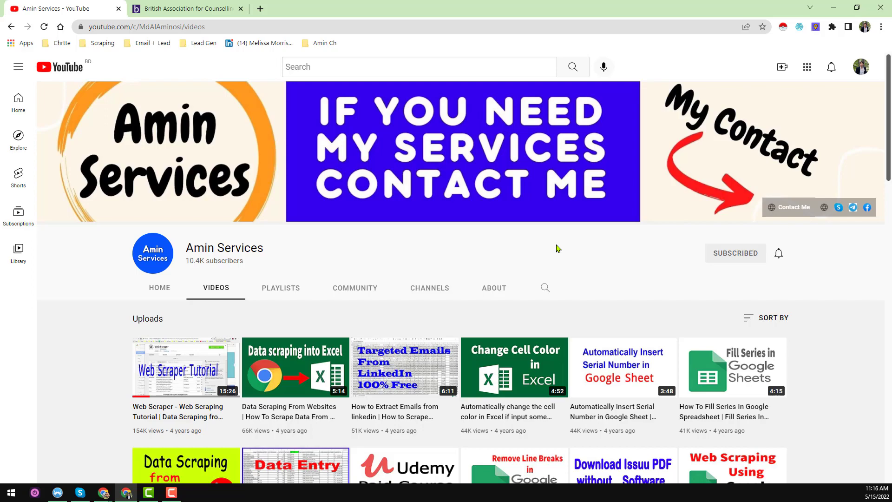
scroll(558, 249, "down", 9)
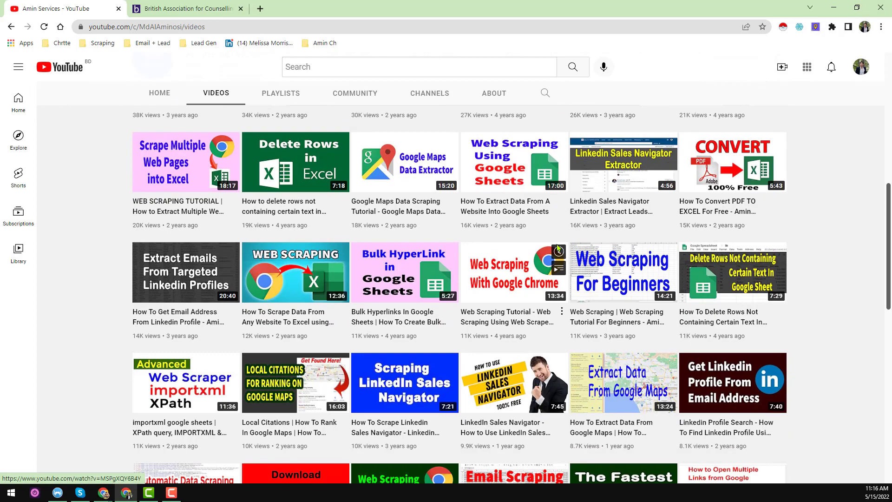
scroll(621, 336, "down", 4)
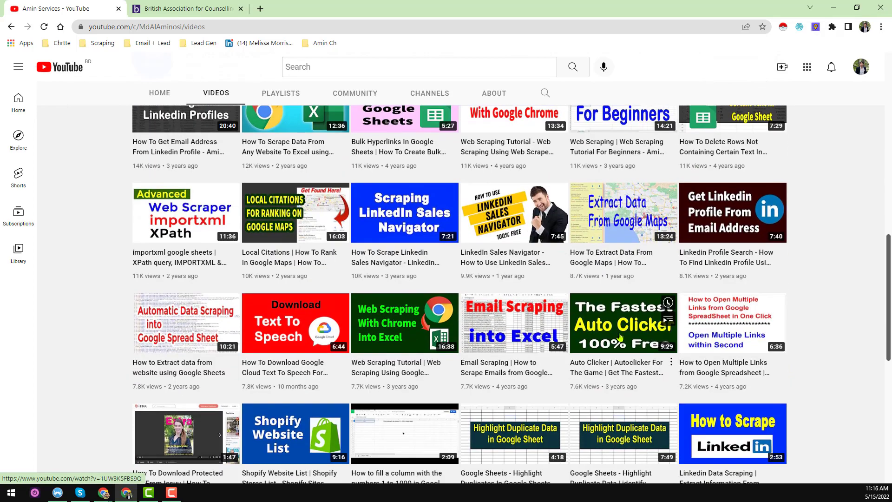
scroll(599, 342, "down", 6)
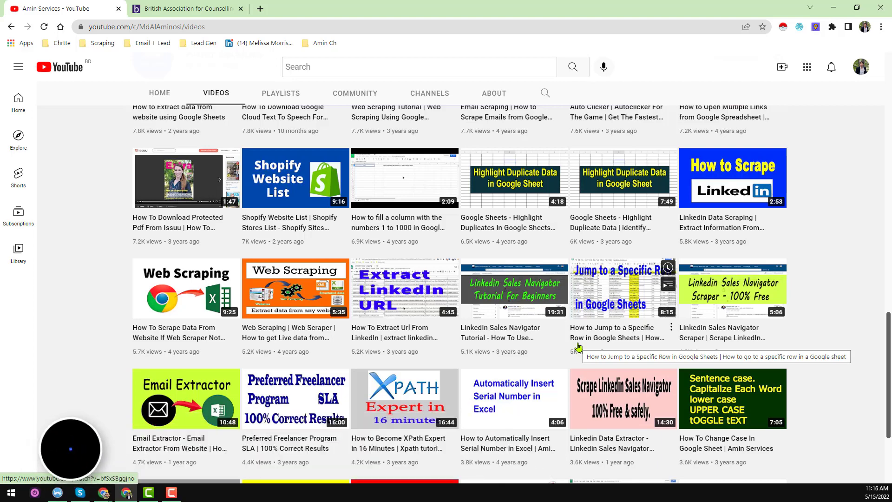
scroll(578, 346, "down", 3)
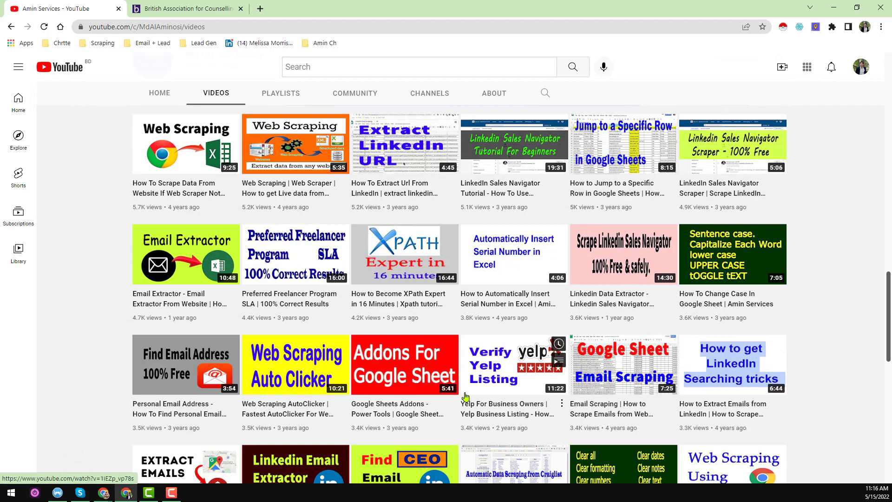
scroll(441, 381, "down", 3)
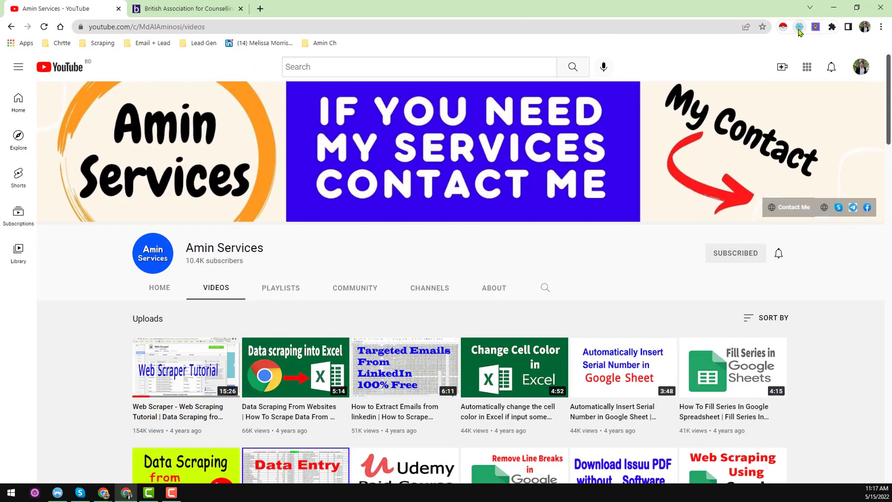
- Open the Chrome Web Store page of the installed Web Scraper extension
right_click(798, 28)
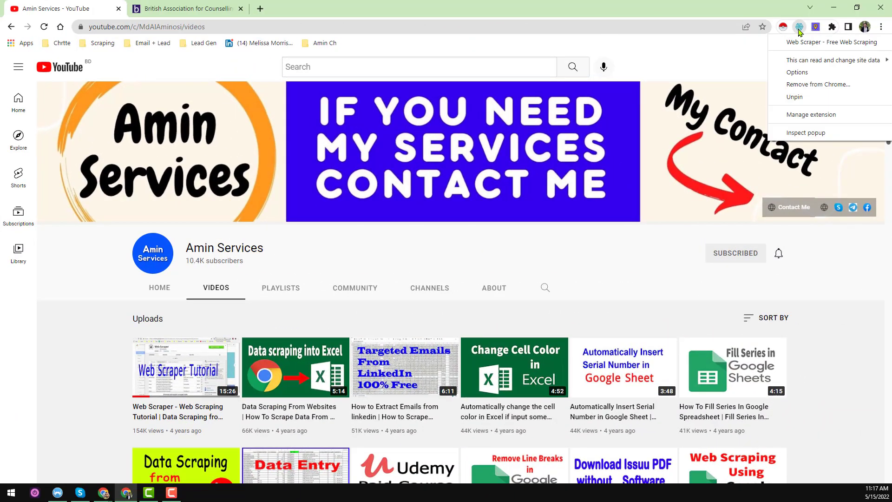
left_click(805, 43)
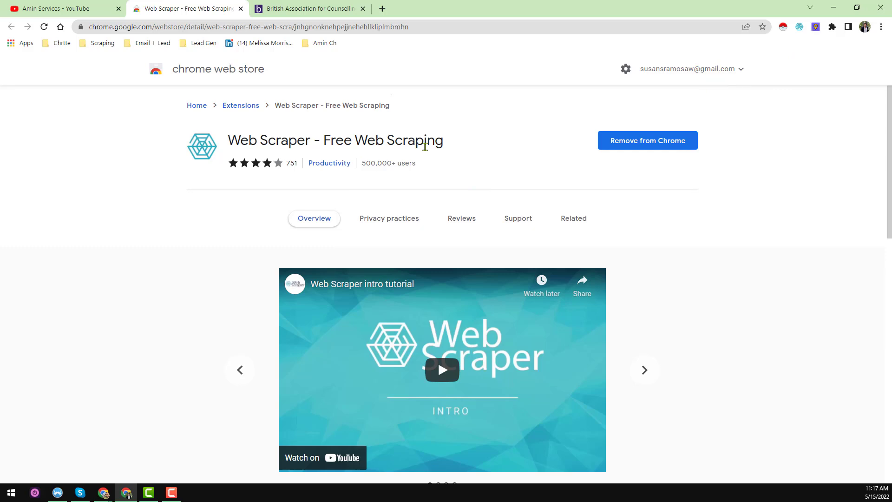
- Switch to the BACP website and open its site search for the Therapists category
left_click(315, 7)
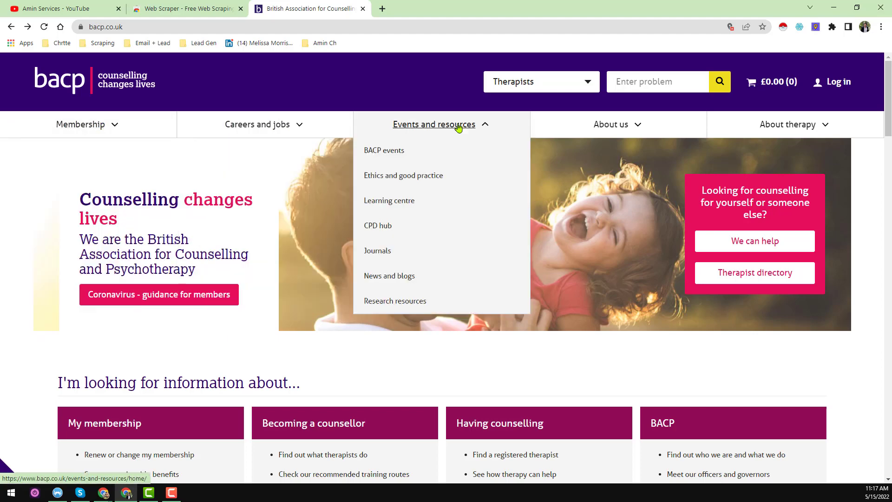
left_click(562, 86)
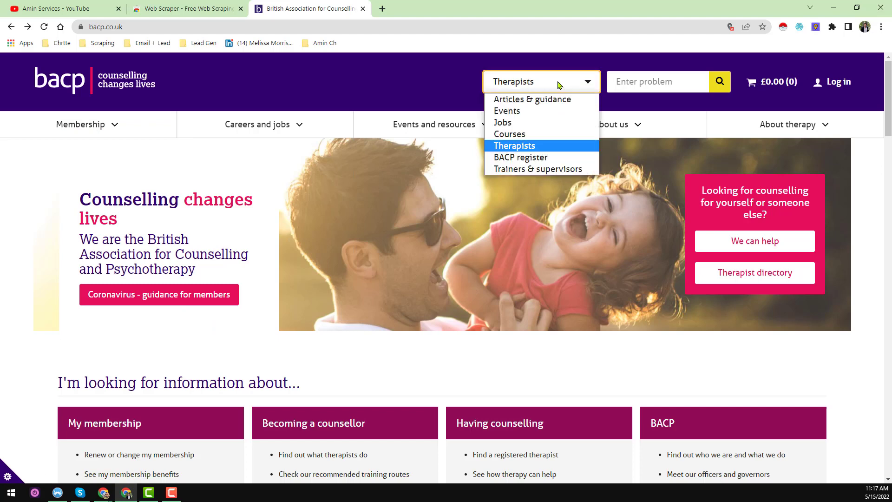
left_click(545, 145)
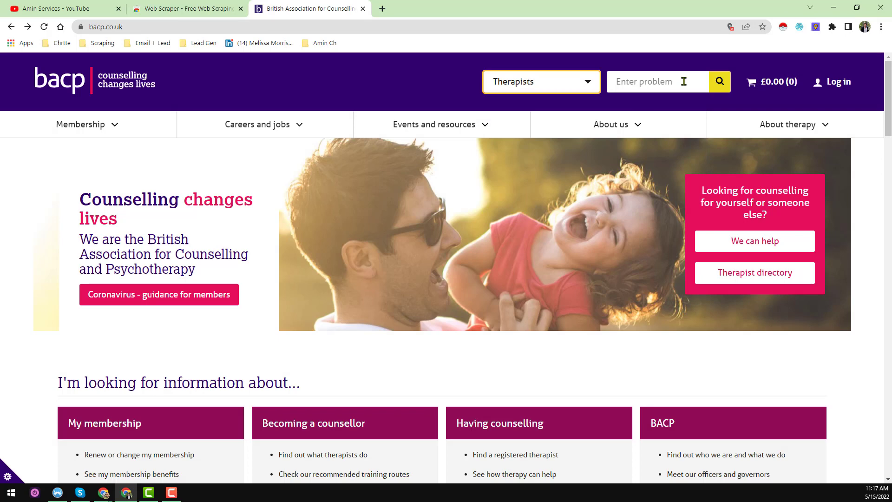
left_click(719, 87)
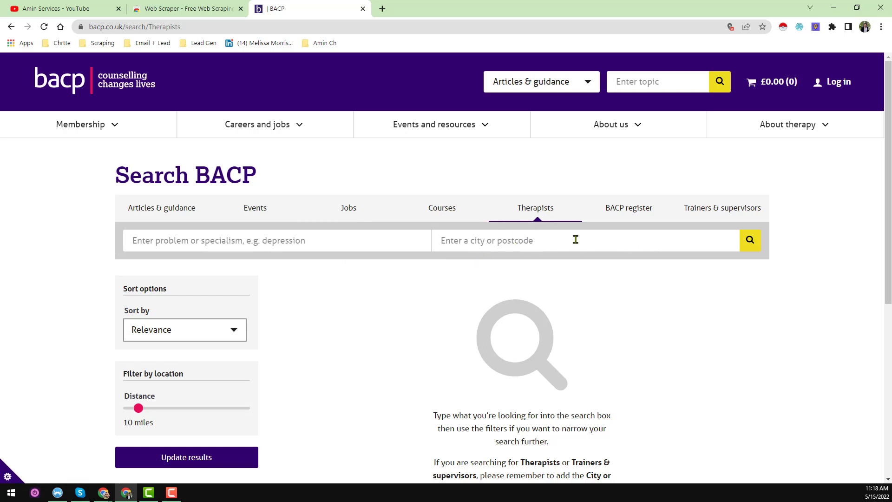
- Search the therapist directory for the specialism "therapist" in London, UK
left_click(321, 241)
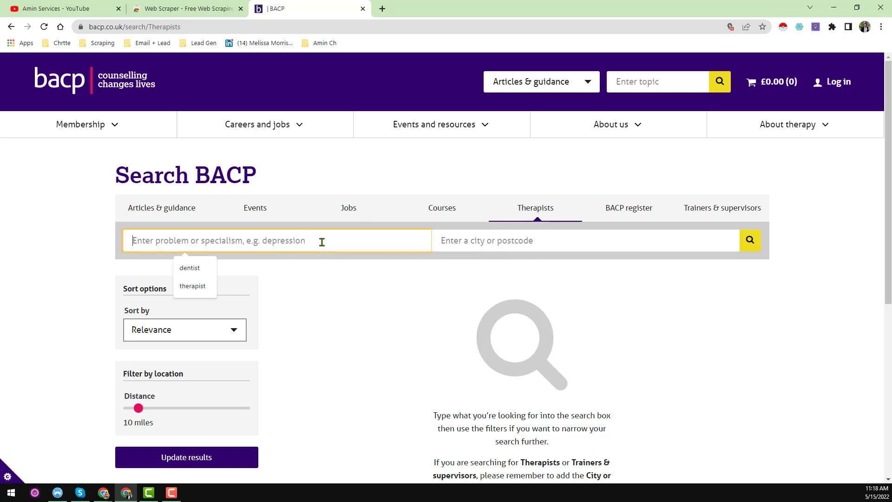
left_click(200, 291)
left_click(553, 234)
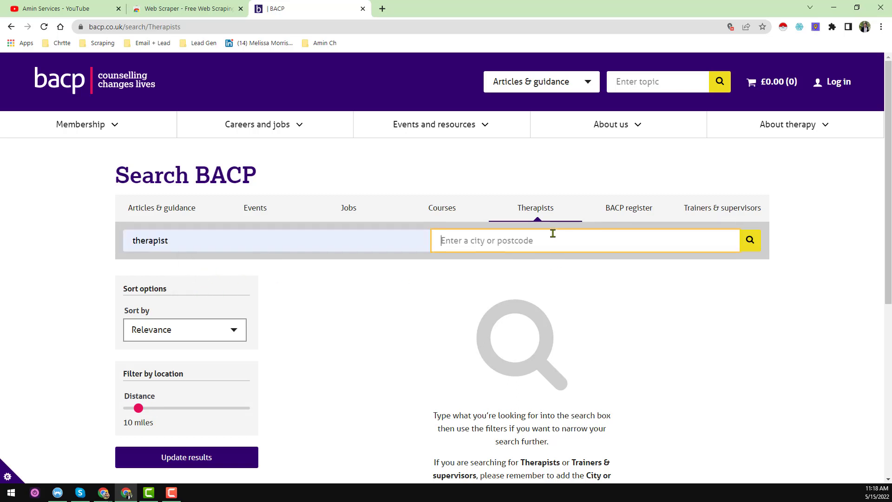
type("lond")
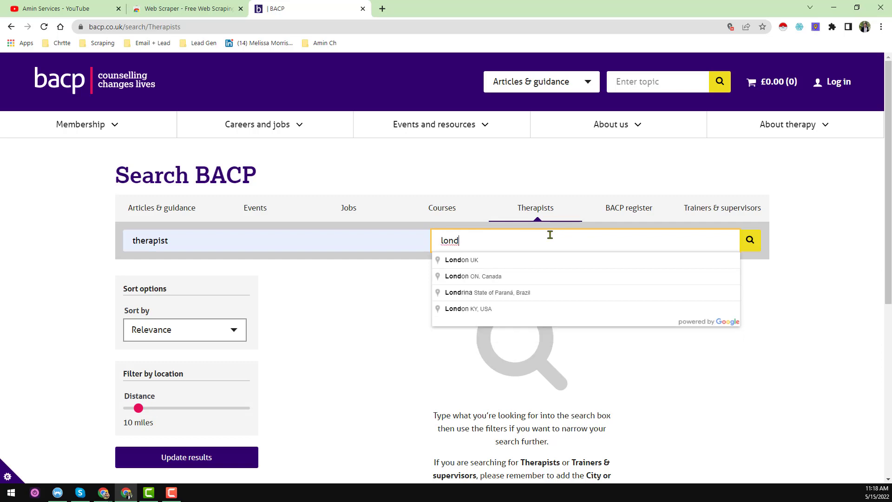
left_click(506, 263)
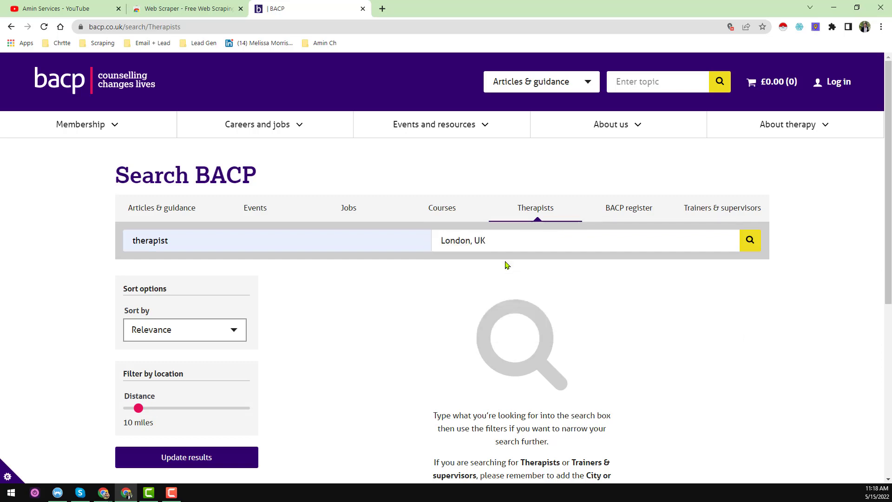
left_click(750, 241)
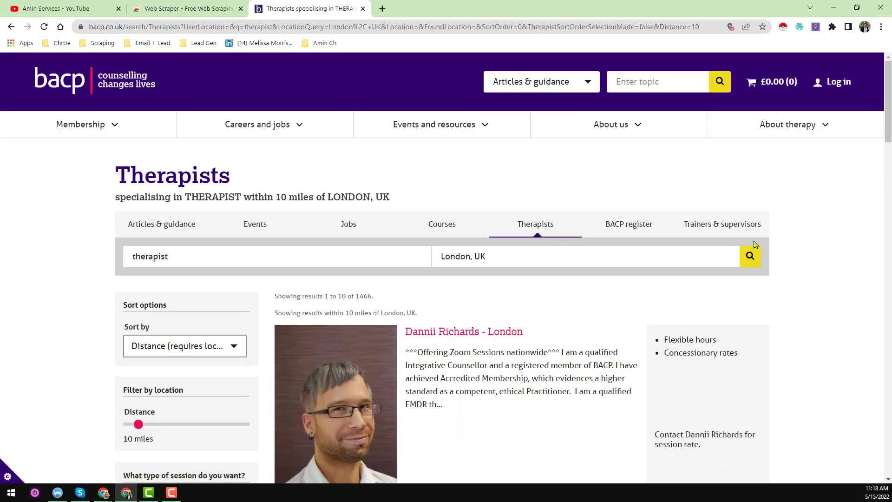
- Examine the therapist search results, including the listed profiles and the page navigation below them
scroll(521, 297, "down", 3)
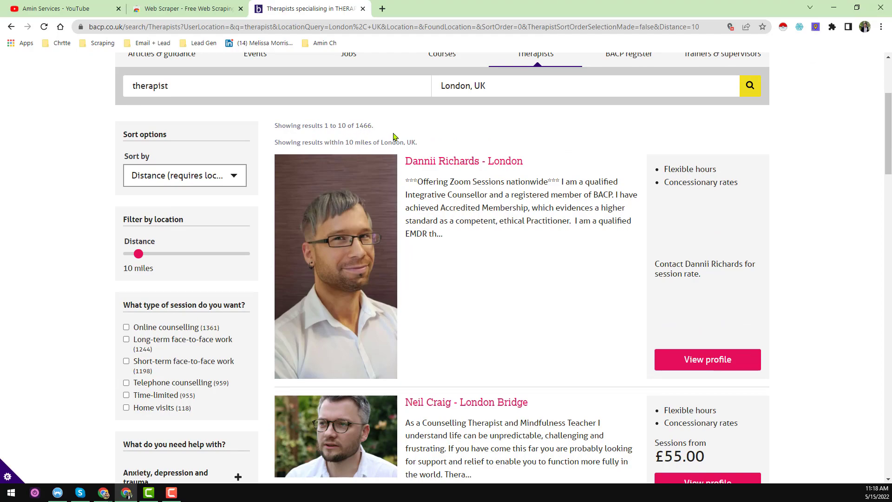
scroll(522, 226, "down", 20)
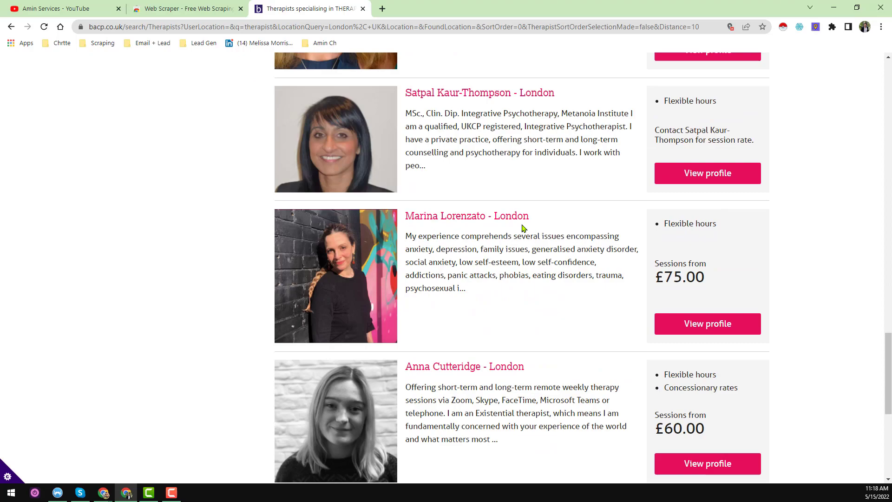
scroll(521, 227, "down", 7)
scroll(432, 205, "up", 9)
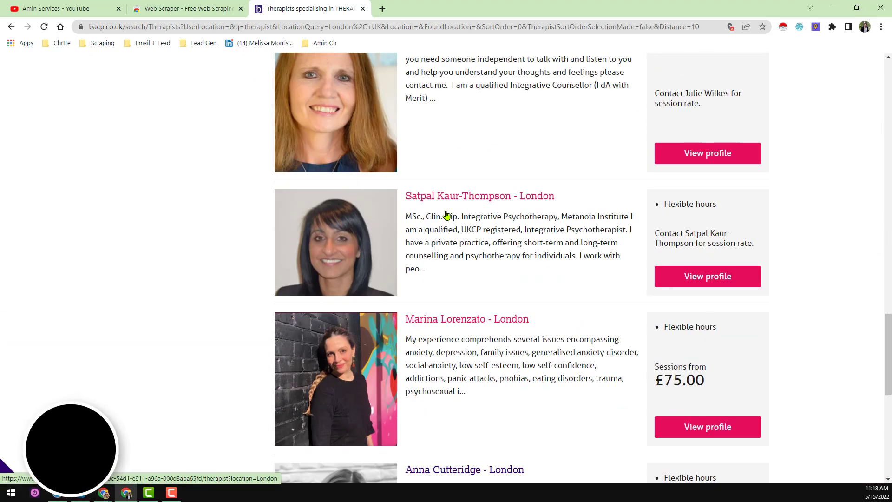
scroll(444, 209, "up", 15)
scroll(453, 222, "down", 7)
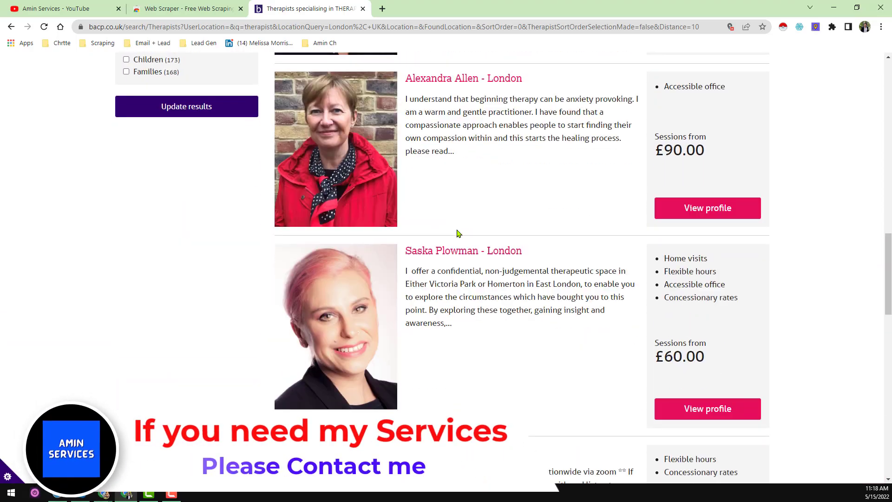
scroll(458, 234, "down", 15)
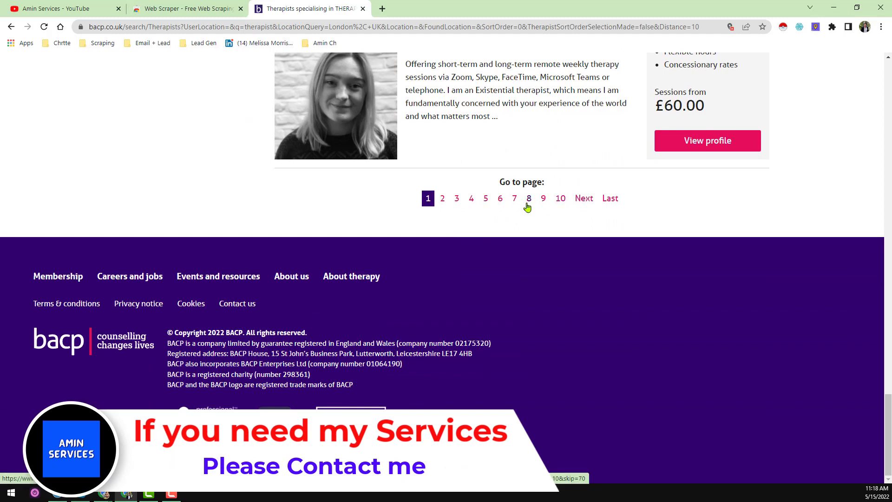
scroll(527, 208, "up", 15)
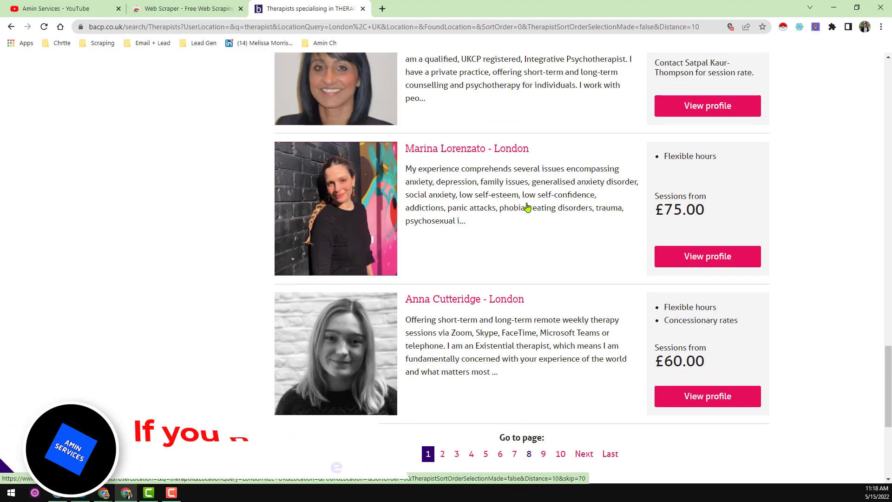
scroll(528, 207, "up", 20)
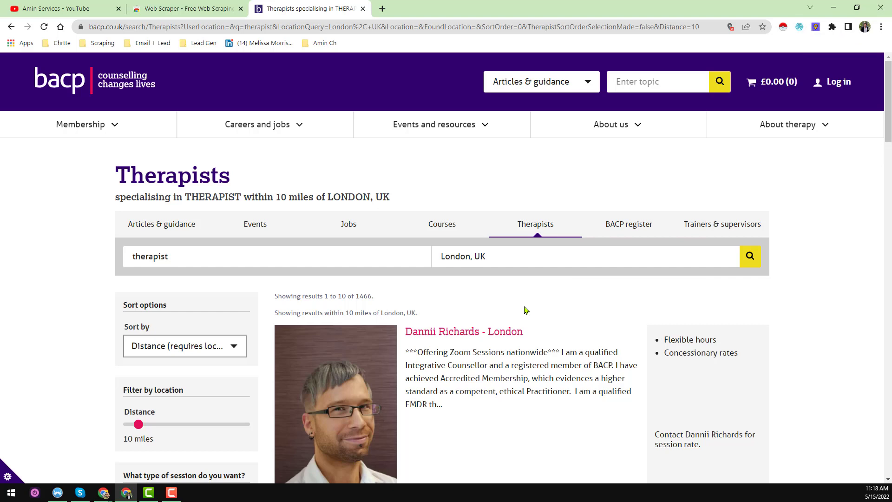
- Open Web Scraper in the browser's developer tools and delete the existing therapist sitemap
key("ctrl+shift+i")
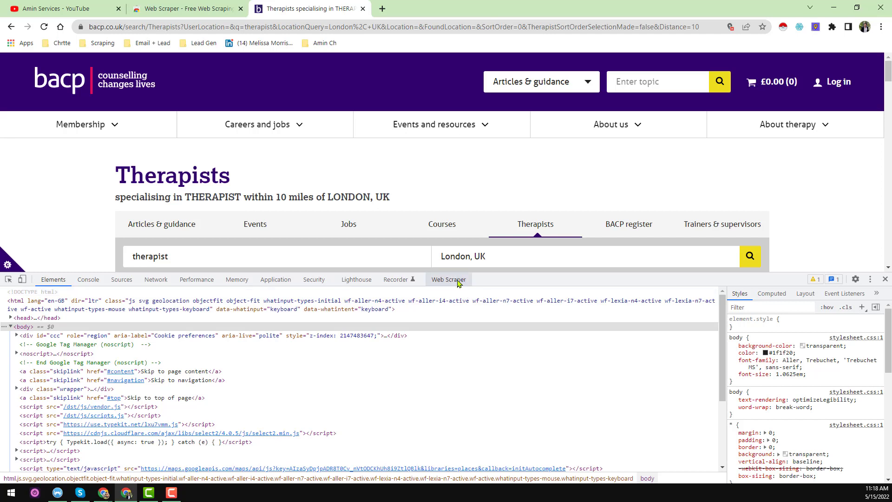
left_click(458, 284)
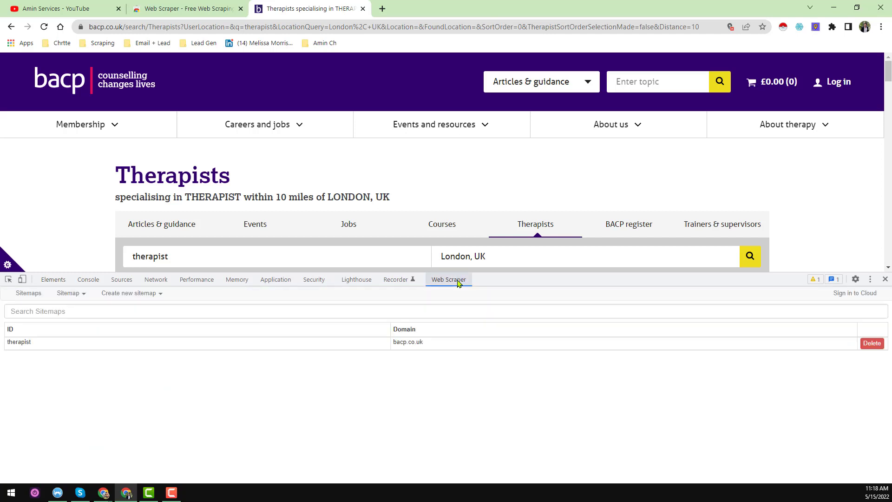
left_click(872, 342)
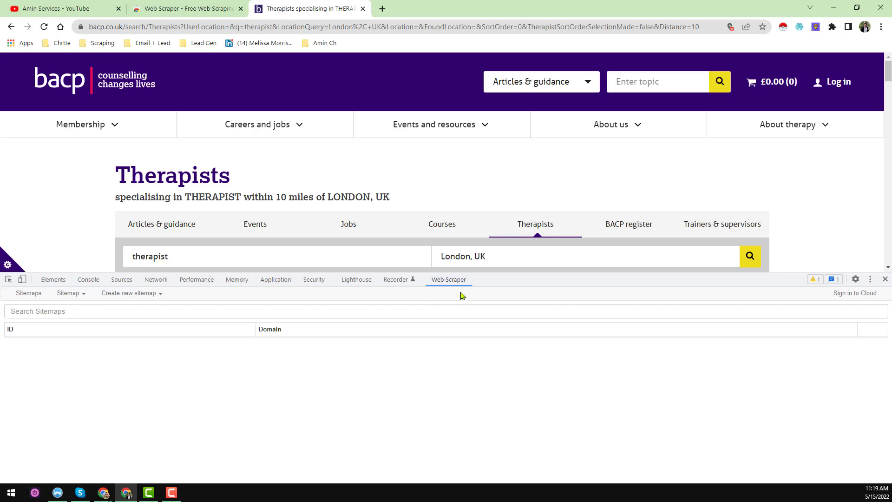
- Start a new sitemap in Web Scraper and name it "theapist"
left_click(135, 293)
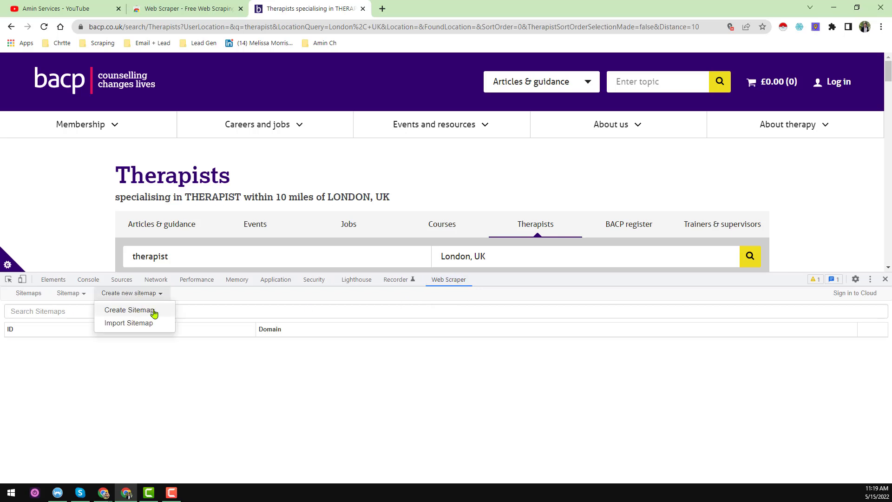
left_click(144, 310)
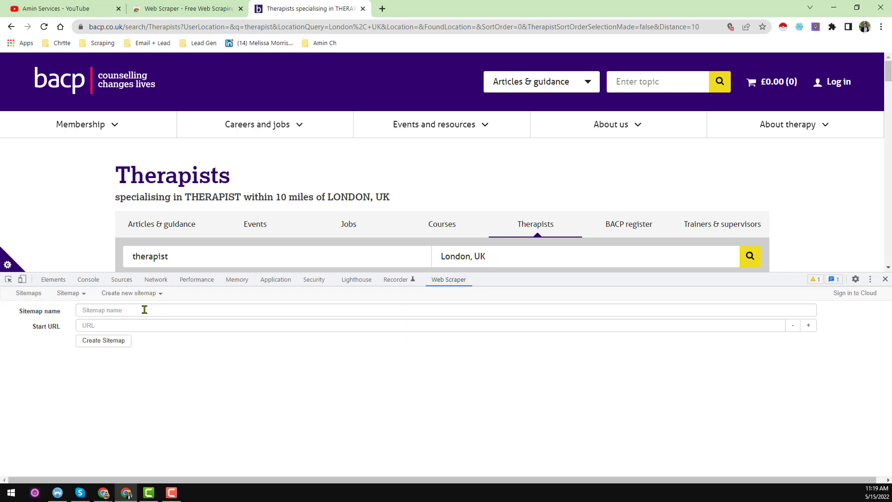
left_click(183, 310)
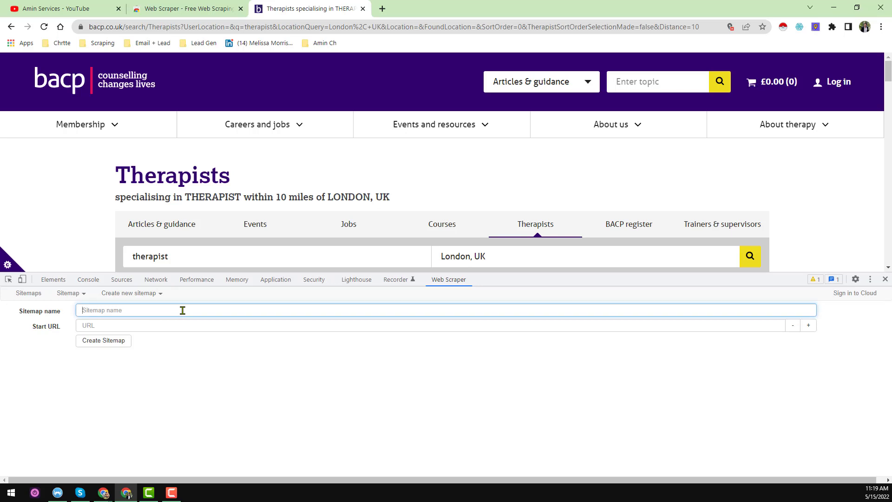
type("t")
key("BackSpace")
type("t")
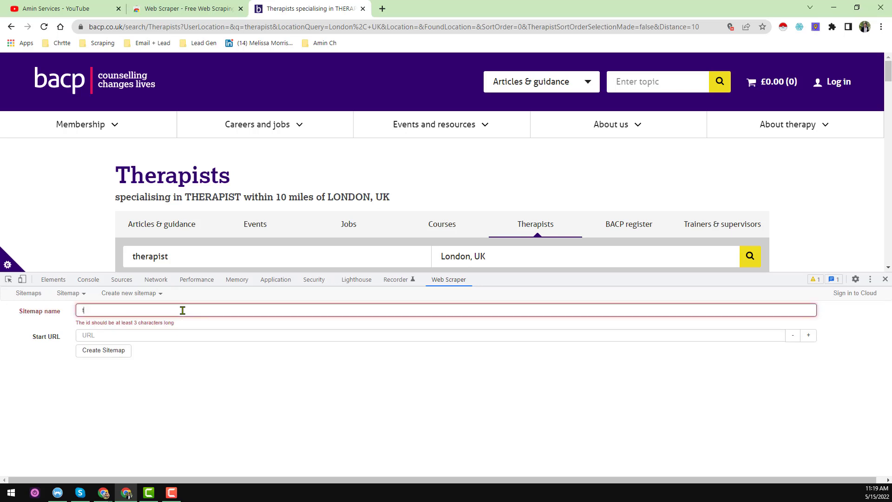
type("heapist")
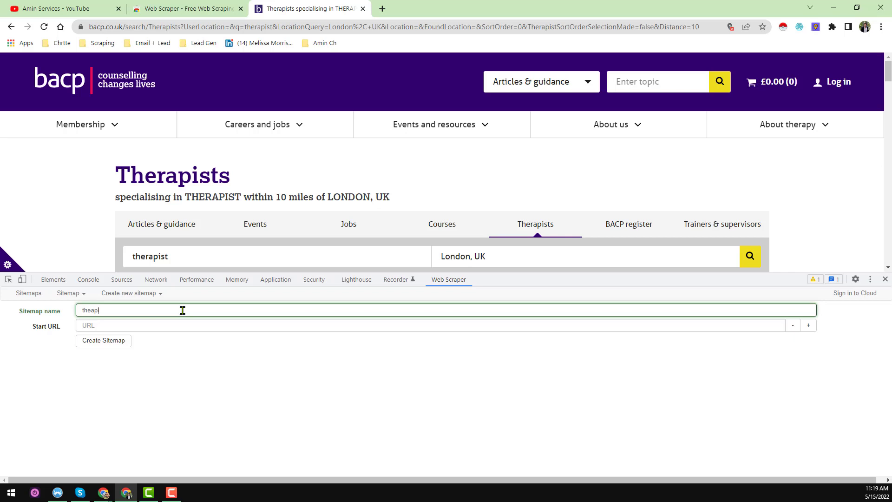
- Use the URL of the current BACP therapist search results page as the start URL and create the sitemap
left_click(488, 25)
key("ctrl+c")
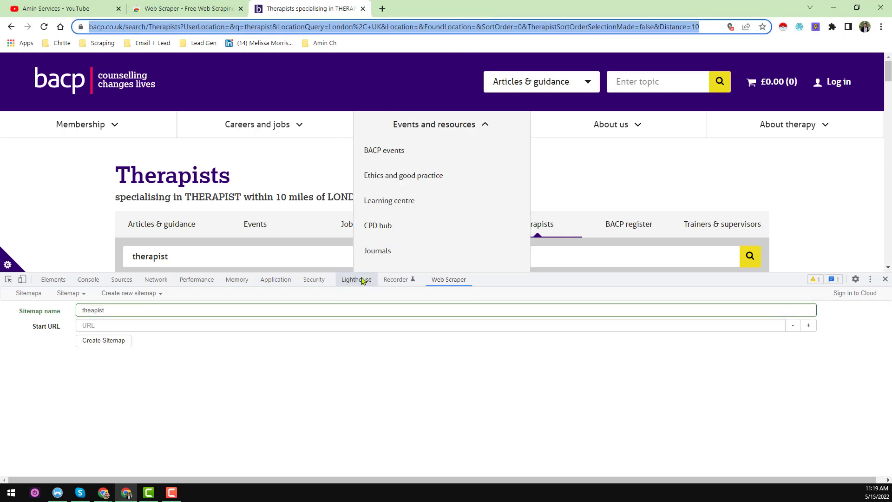
left_click(205, 312)
left_click(212, 322)
key("ctrl+v")
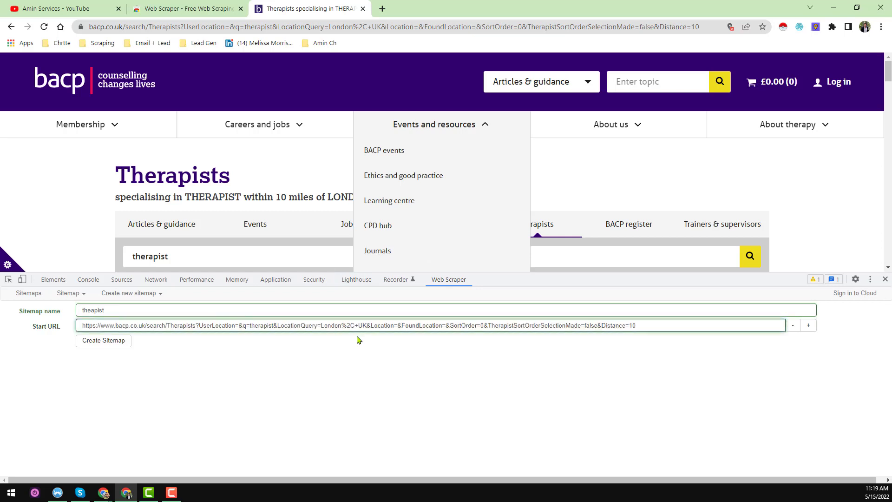
left_click(116, 344)
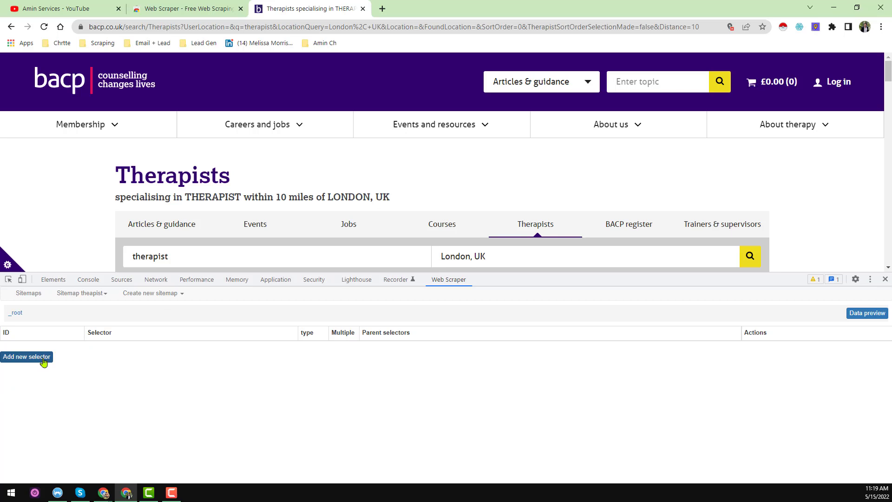
- Add a new selector with the ID "Therapist Link" and the type Link
left_click(43, 362)
left_click(194, 312)
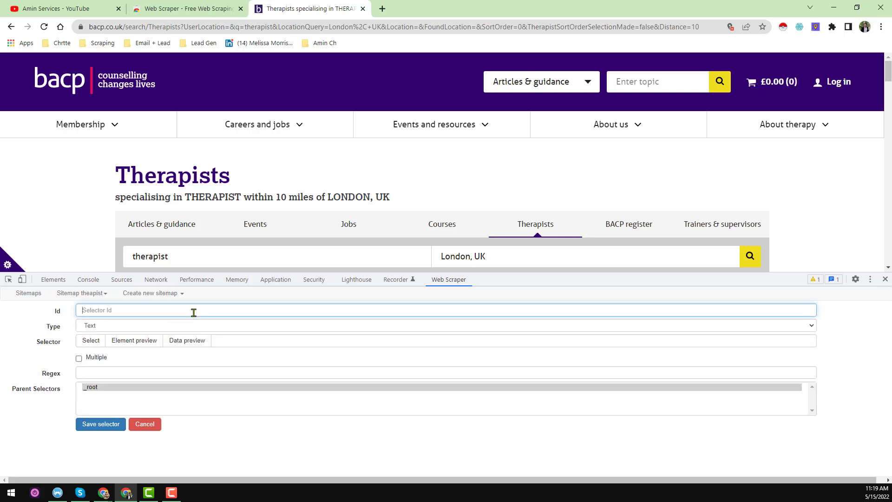
scroll(366, 220, "down", 2)
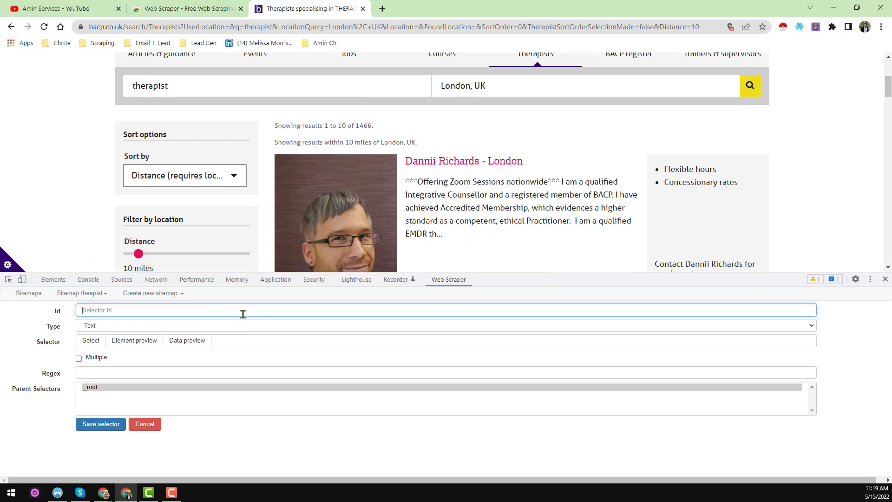
type("Therapist Link")
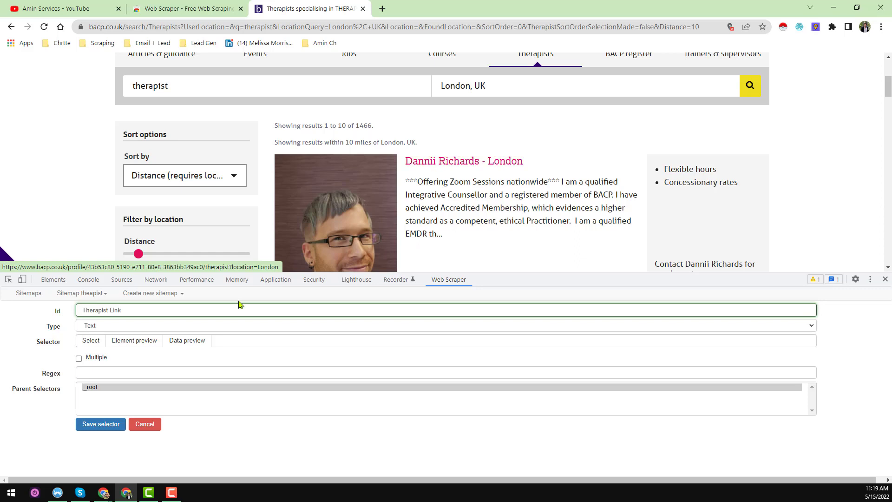
left_click(132, 330)
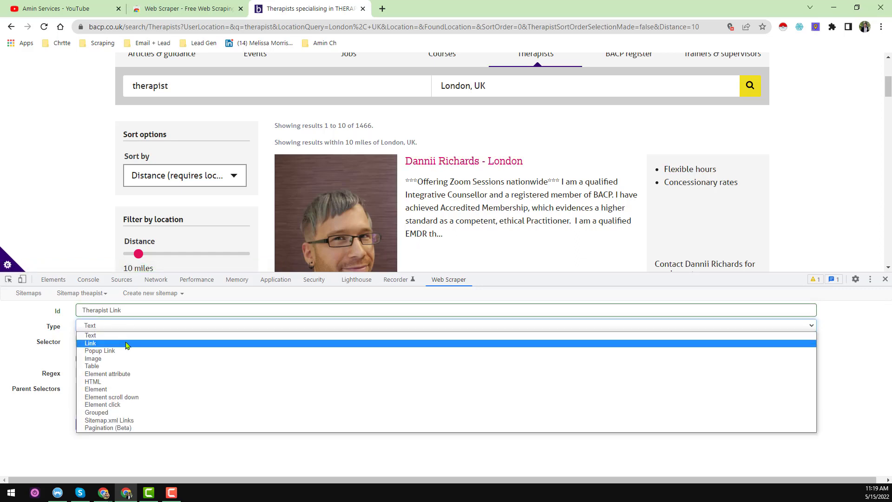
left_click(129, 342)
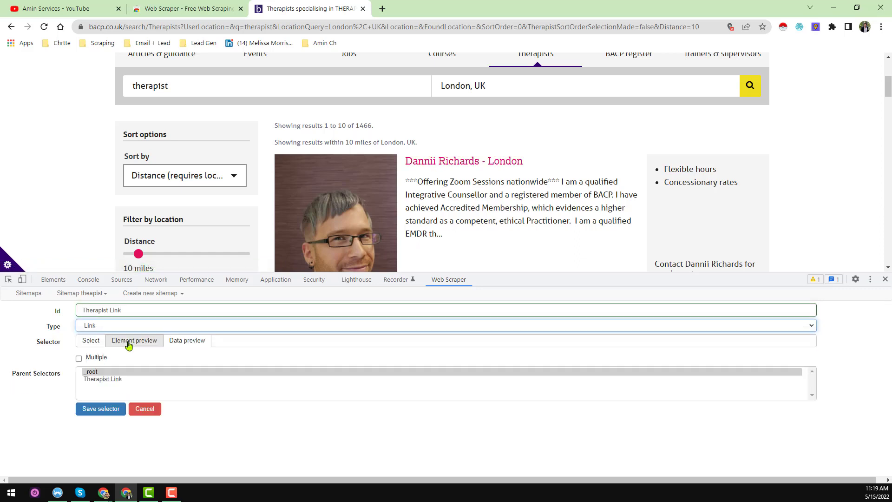
- Select the therapist name links in the search results as the selector's target, with Multiple enabled, and save the selector
left_click(92, 342)
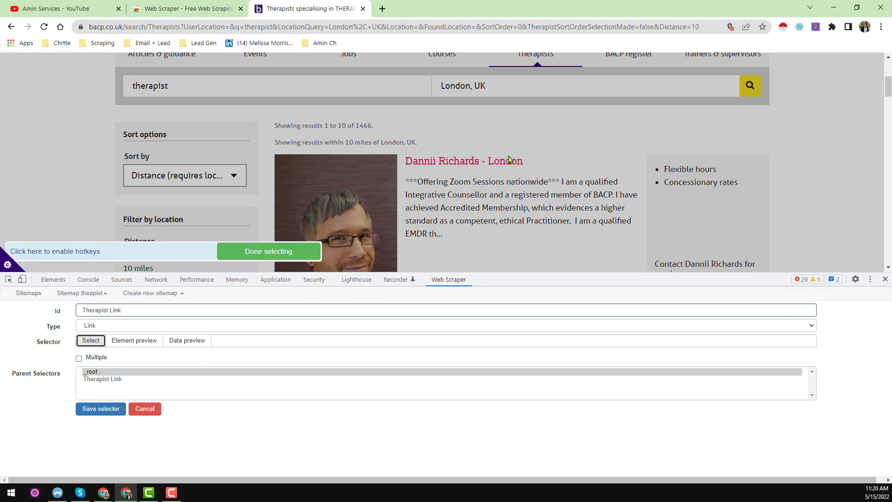
left_click(473, 166)
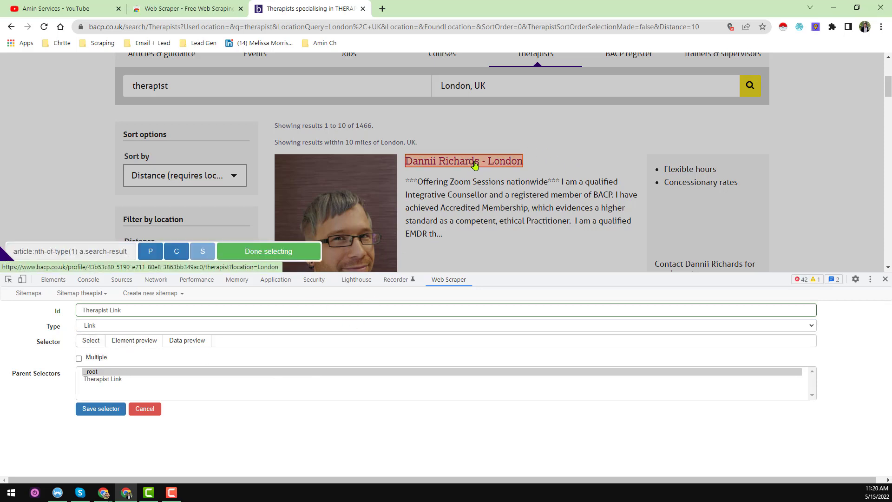
scroll(510, 194, "down", 2)
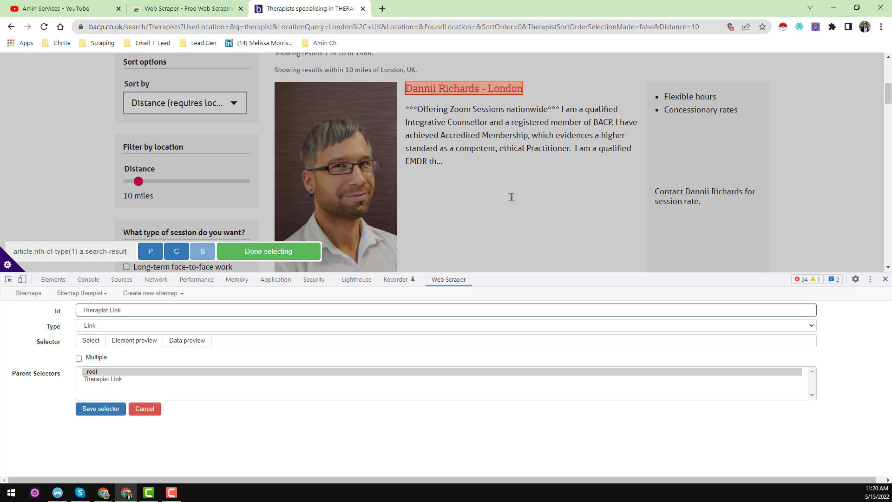
scroll(510, 199, "down", 4)
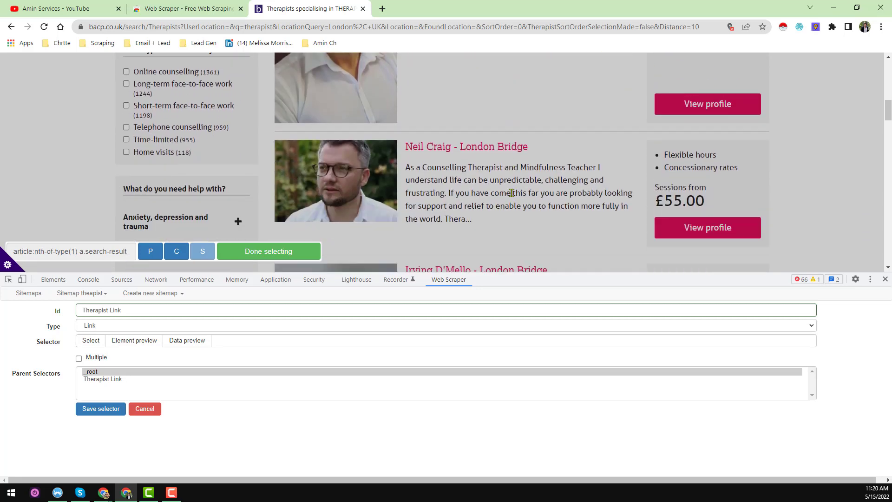
left_click(479, 149)
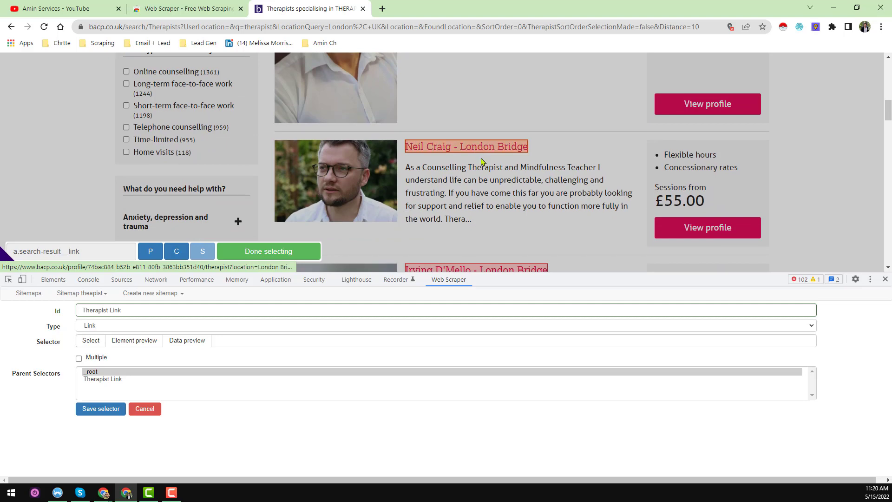
scroll(479, 163, "up", 2)
scroll(482, 161, "down", 3)
scroll(483, 161, "down", 3)
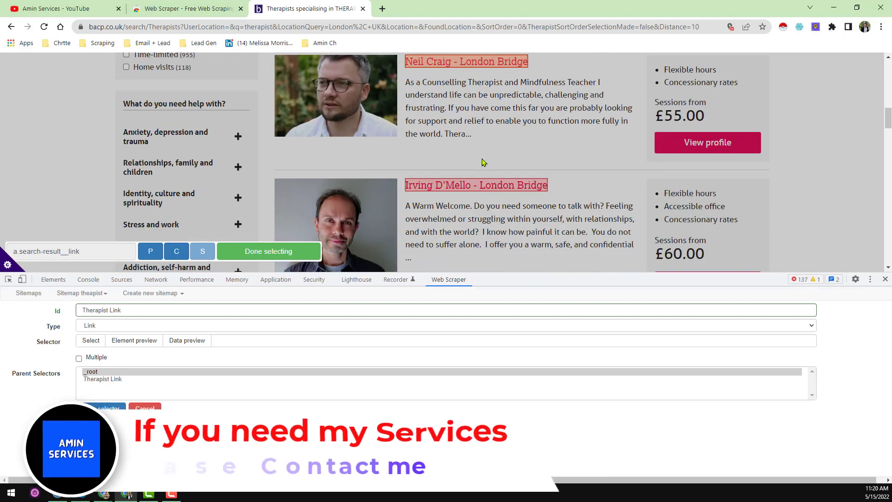
scroll(504, 179, "down", 2)
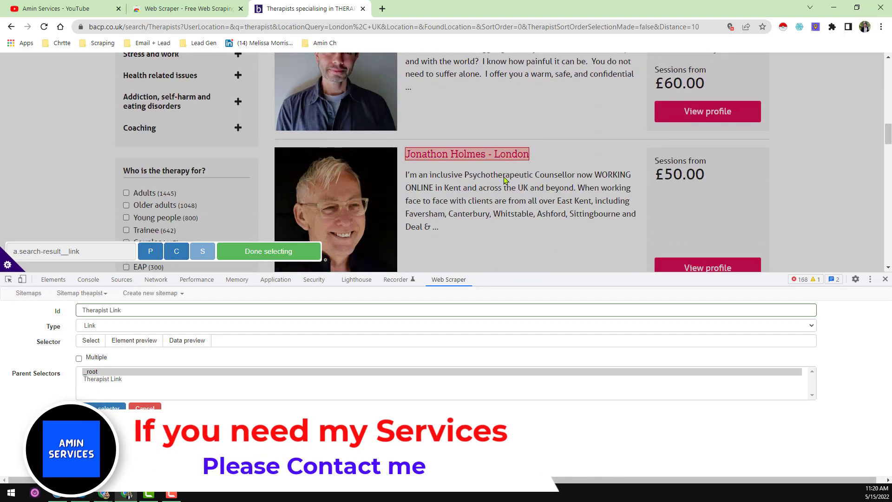
scroll(504, 179, "down", 2)
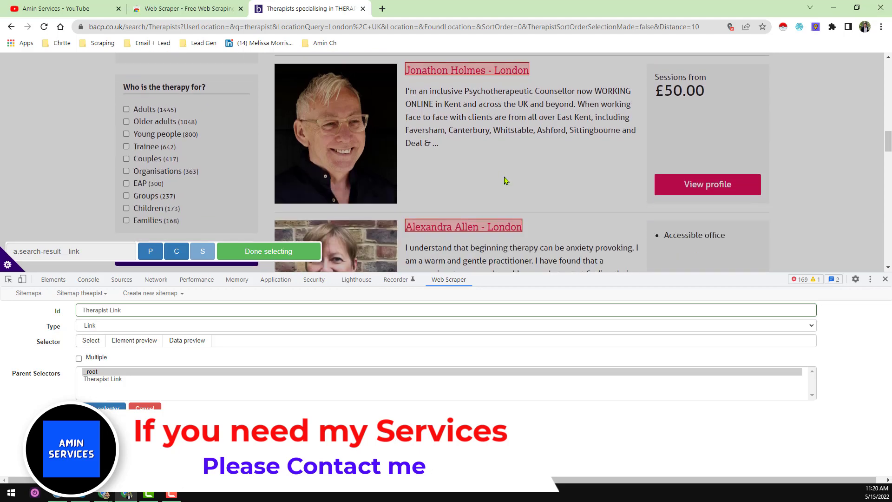
scroll(504, 177, "up", 4)
scroll(504, 176, "up", 2)
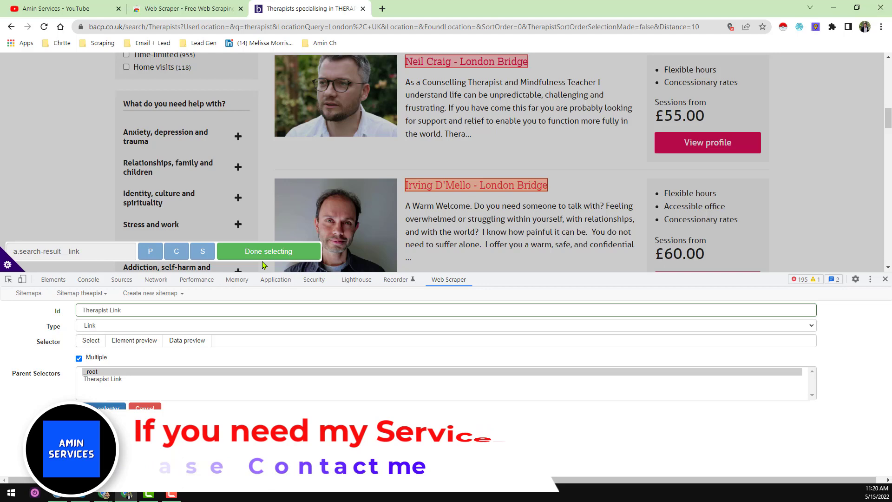
left_click(296, 257)
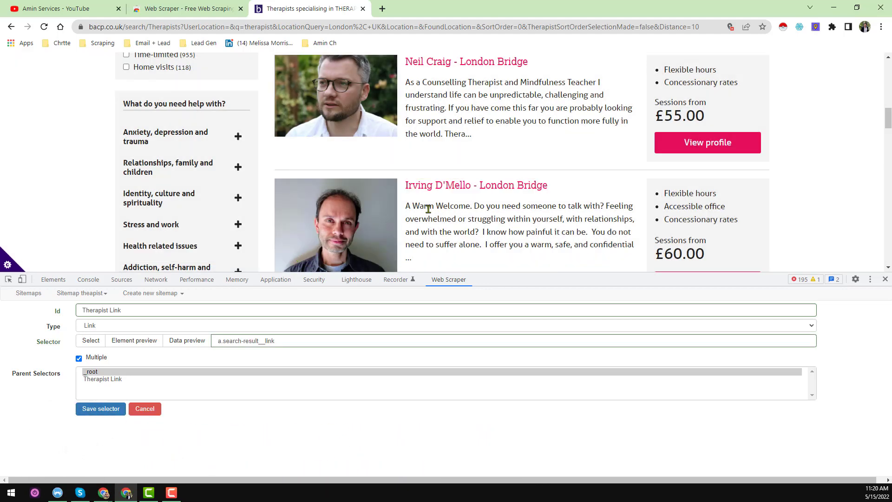
left_click(113, 410)
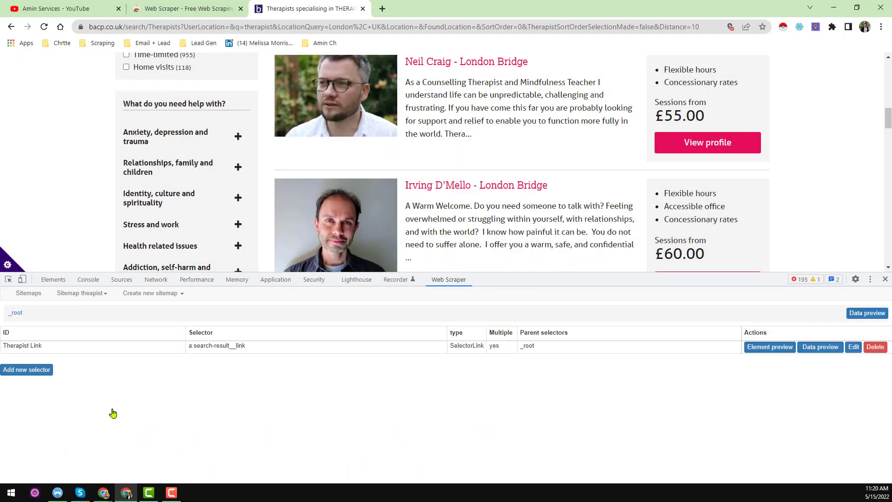
- Preview the Therapist Link selector's elements on the page and check which result names are highlighted
scroll(402, 232, "up", 7)
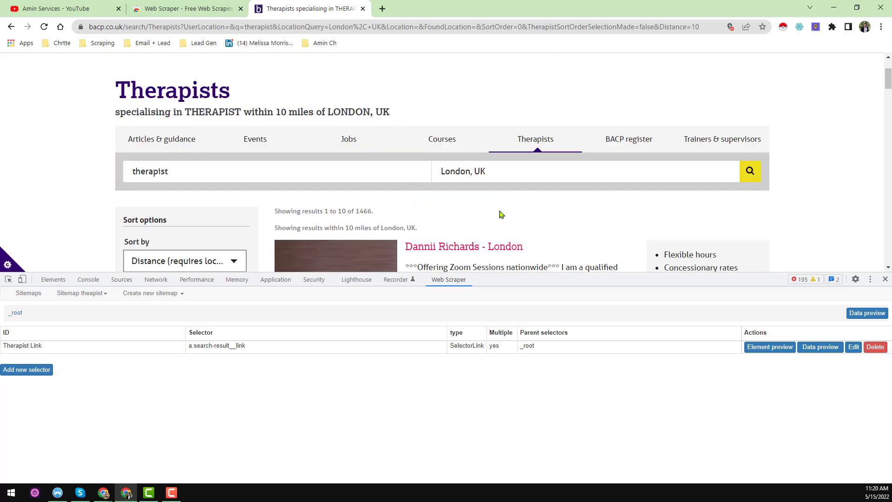
scroll(441, 245, "down", 4)
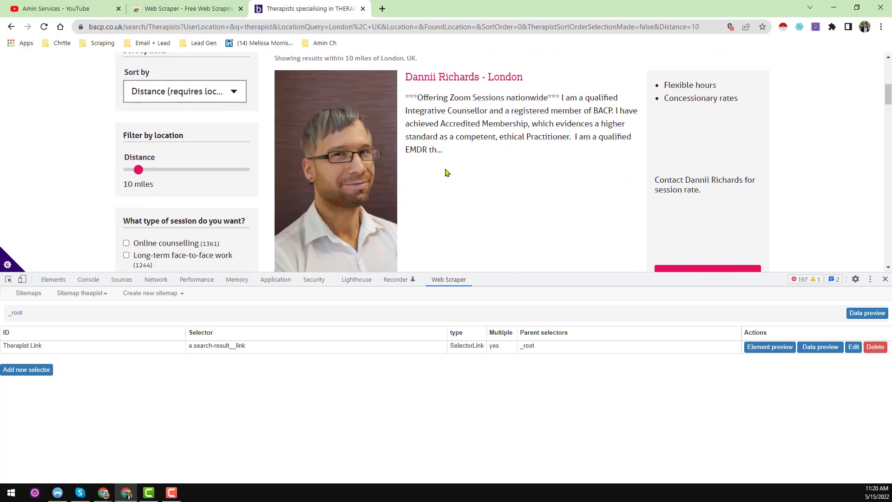
scroll(445, 173, "down", 2)
scroll(445, 173, "up", 4)
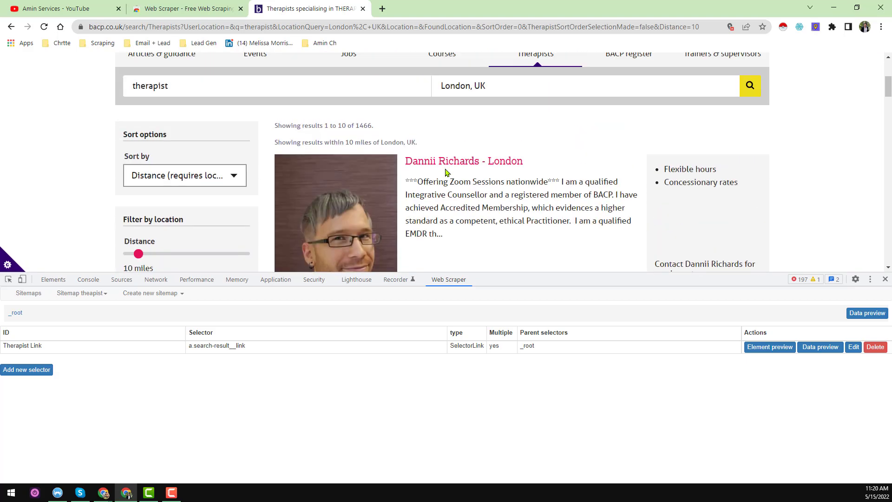
left_click(780, 349)
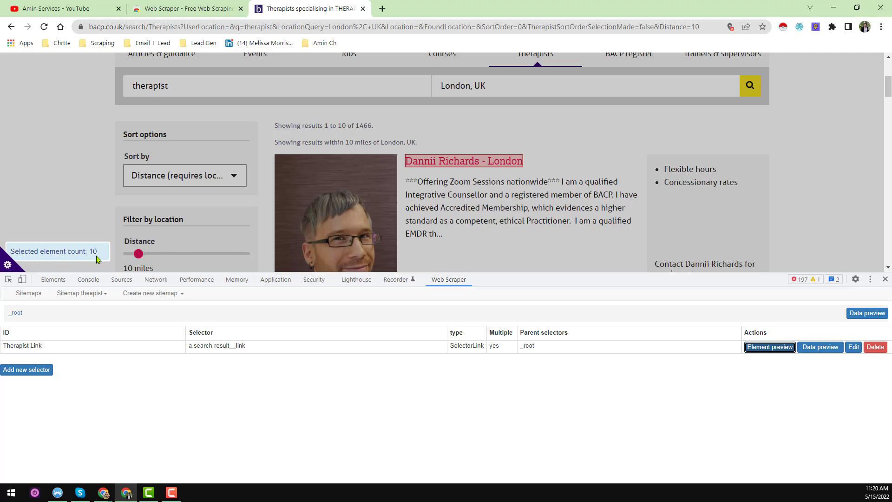
scroll(518, 169, "down", 4)
scroll(519, 169, "down", 14)
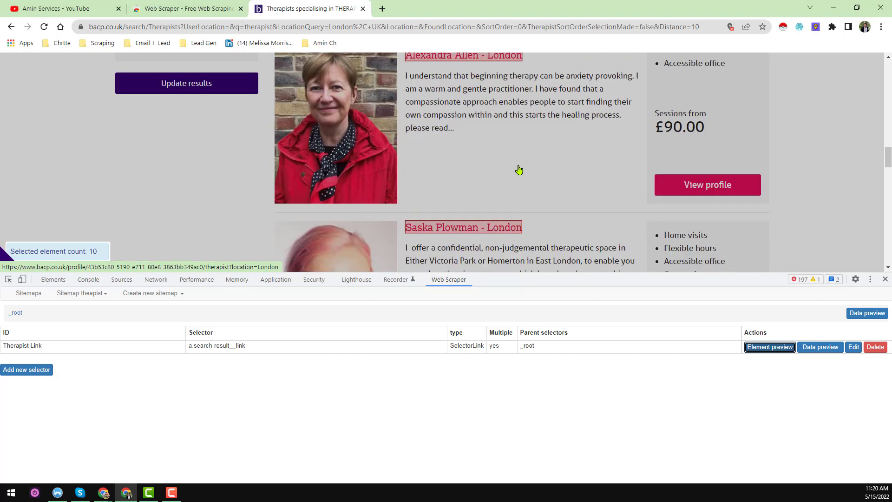
scroll(519, 170, "down", 4)
scroll(518, 172, "up", 4)
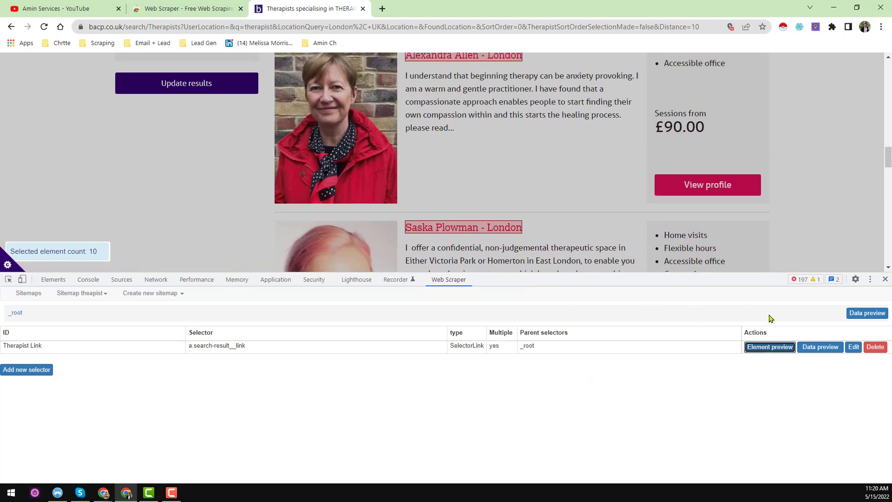
- Preview the data of the Therapist Link selector, then close it and turn off the element preview
left_click(820, 349)
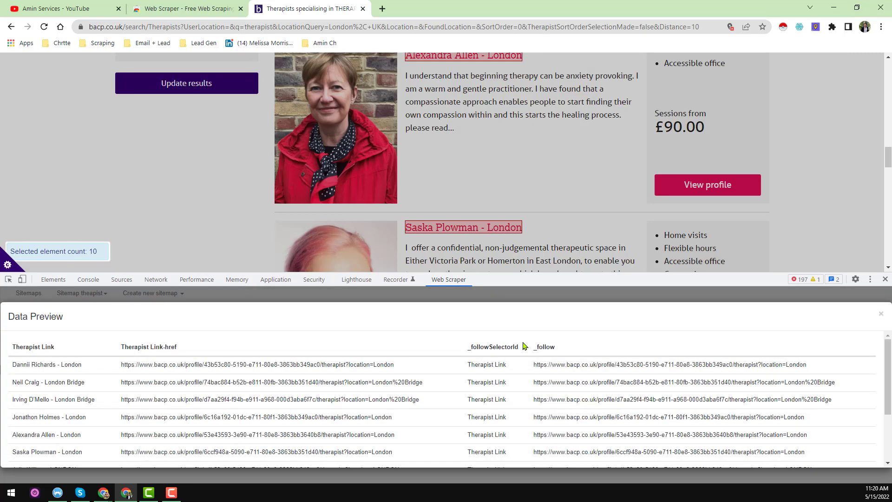
scroll(200, 377, "down", 3)
scroll(534, 371, "up", 3)
left_click(881, 314)
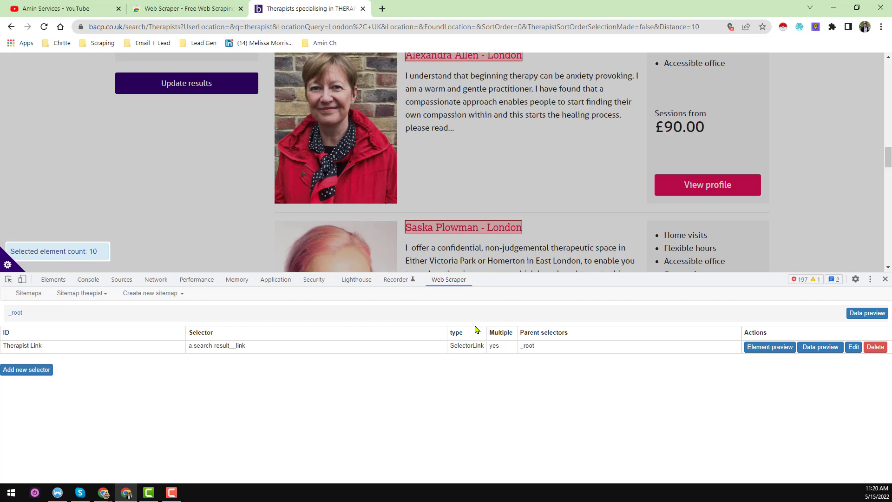
left_click(767, 347)
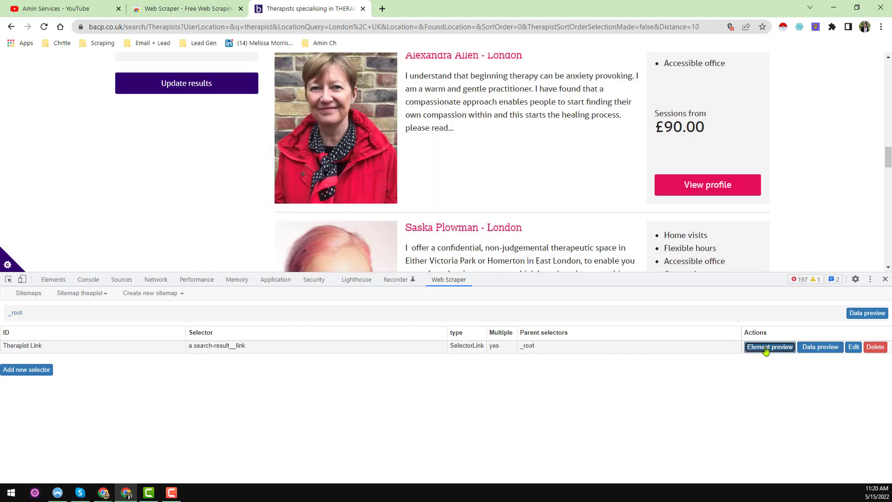
scroll(409, 205, "down", 2)
scroll(408, 205, "up", 2)
scroll(409, 209, "down", 10)
scroll(411, 214, "up", 4)
scroll(409, 215, "up", 7)
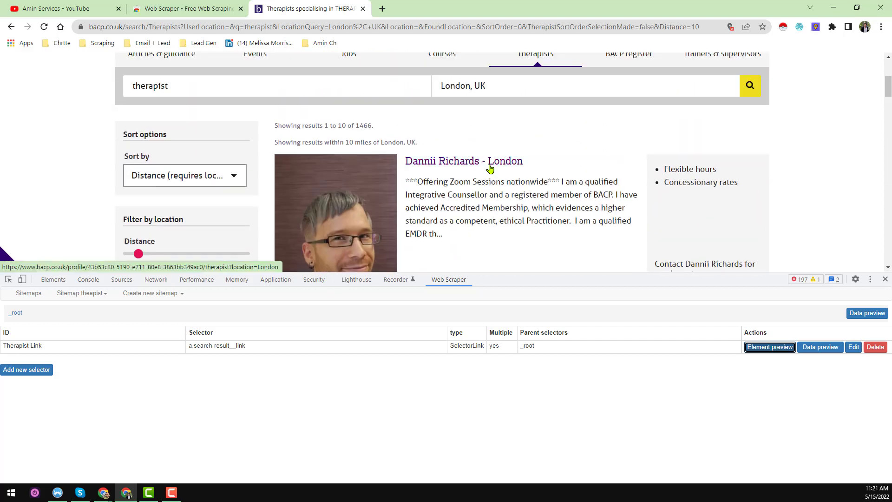
scroll(489, 169, "down", 15)
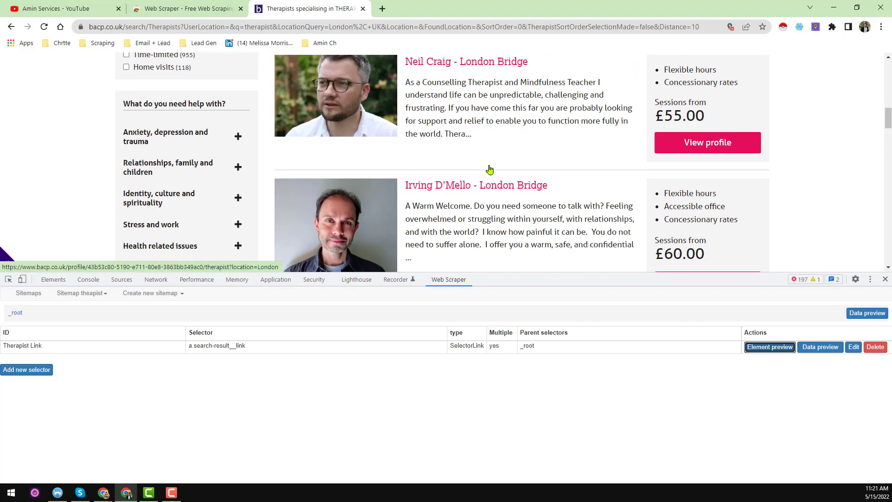
- Add a new root-level selector with the ID "pages link" and the type Link
scroll(490, 169, "down", 20)
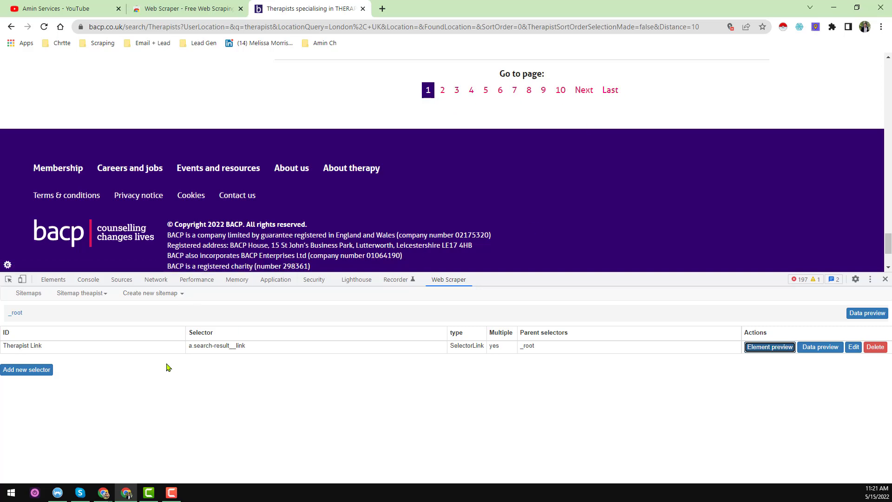
left_click(37, 377)
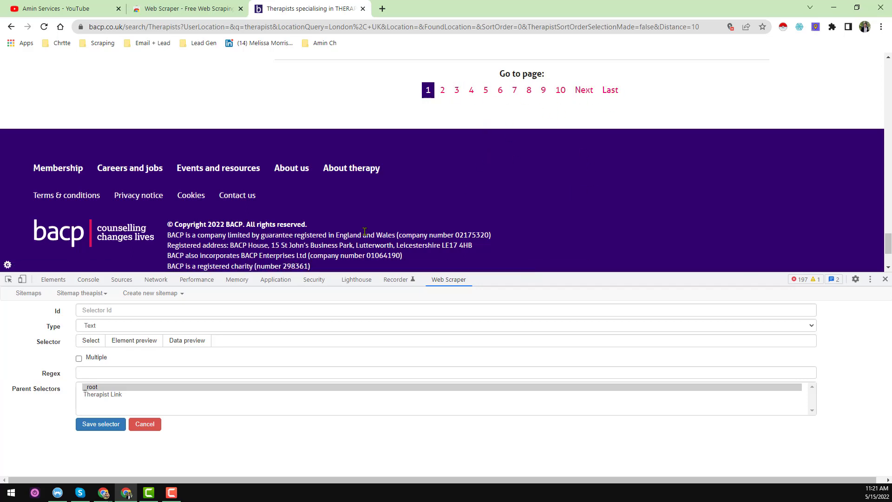
left_click(202, 310)
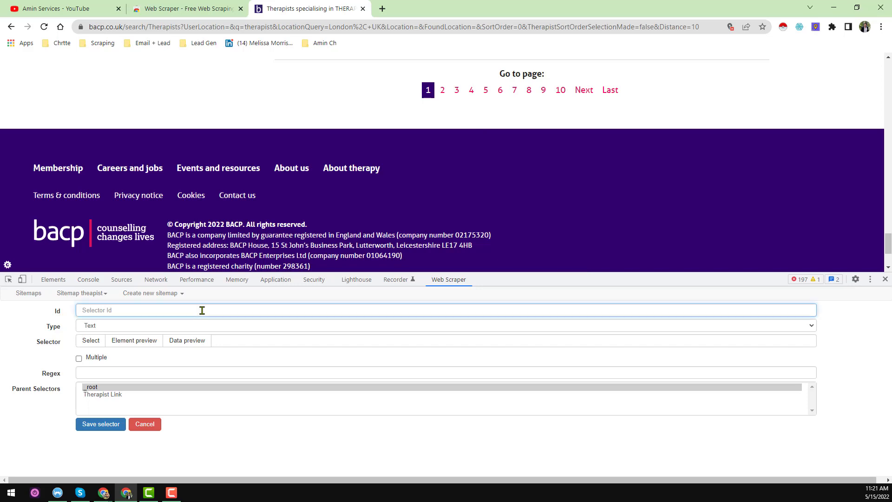
type("pages link")
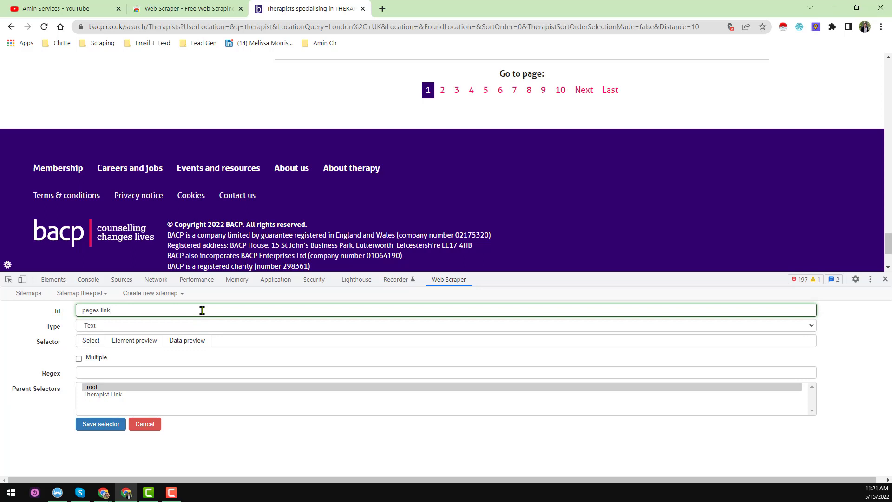
left_click(181, 326)
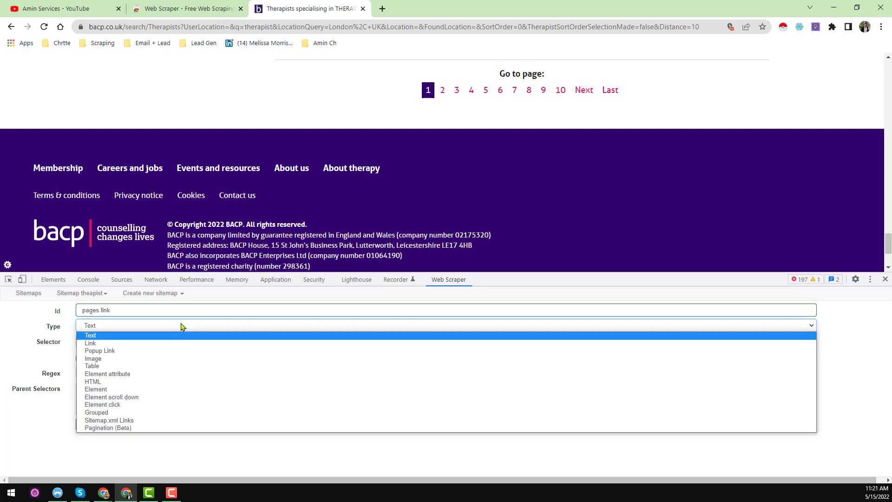
left_click(125, 343)
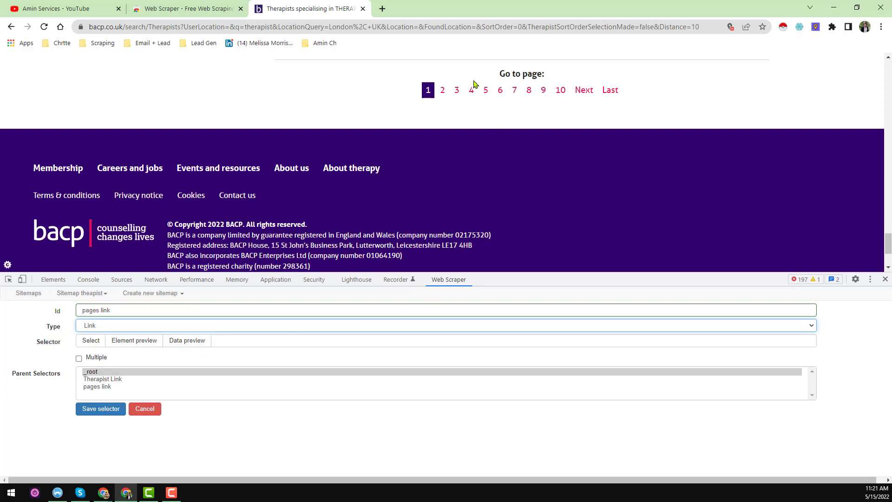
- Target the pagination links from page 2 through Next and Last with Multiple enabled, and save the pages link selector
left_click(91, 341)
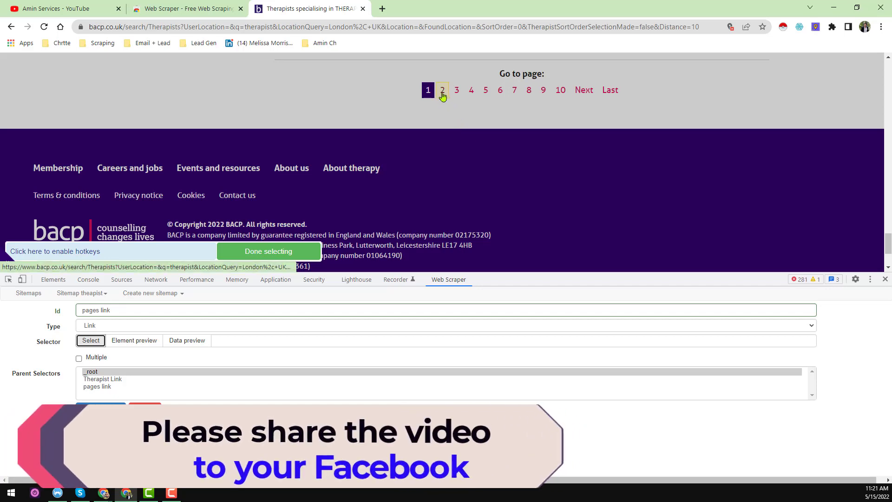
left_click(442, 93)
left_click(457, 92)
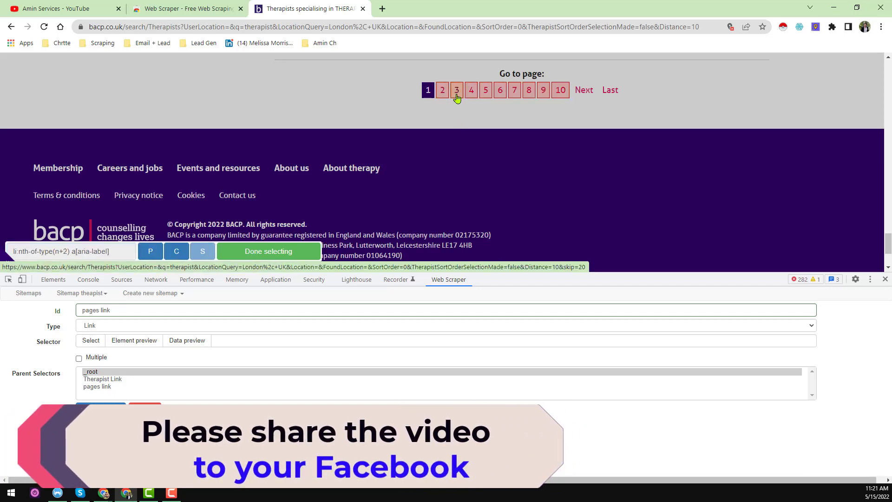
left_click(578, 95)
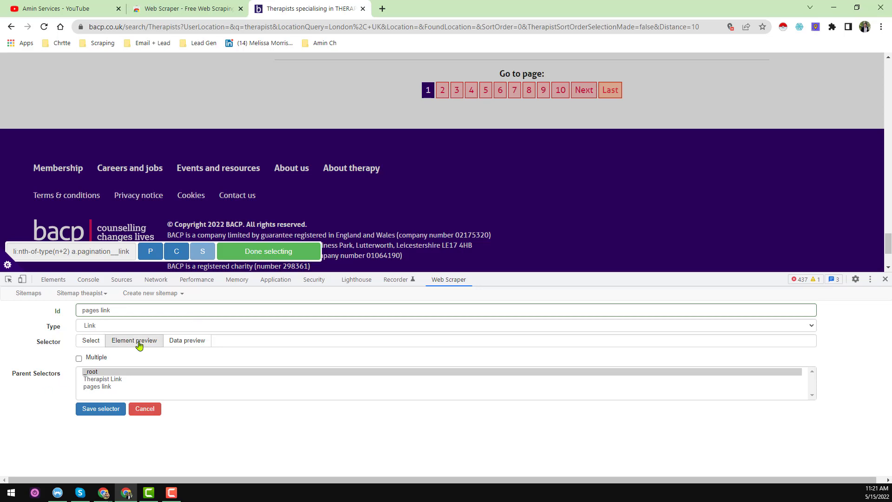
left_click(78, 360)
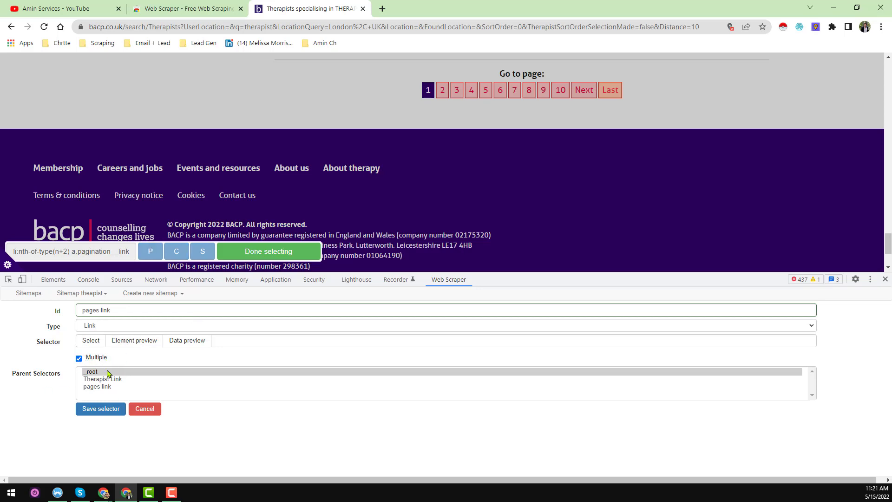
left_click(278, 251)
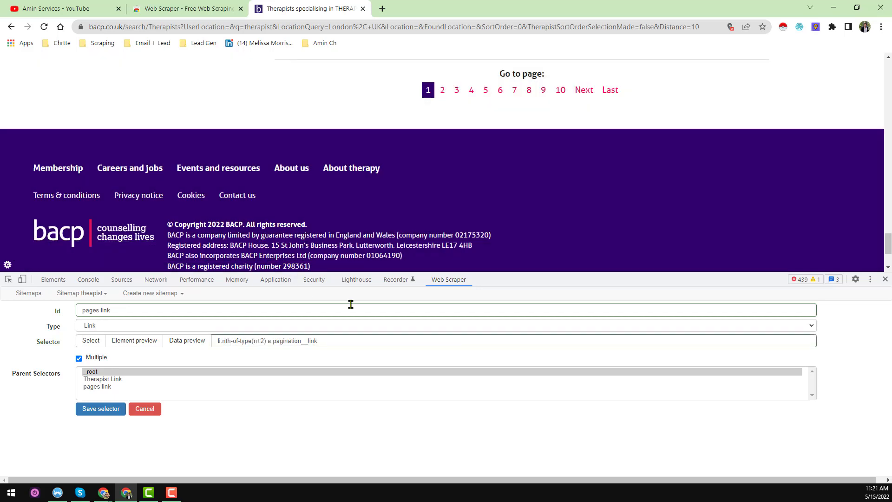
left_click(110, 411)
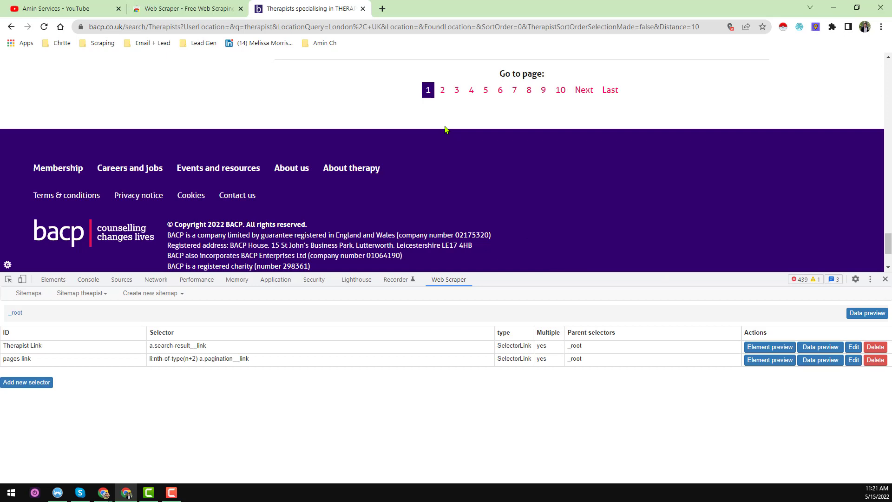
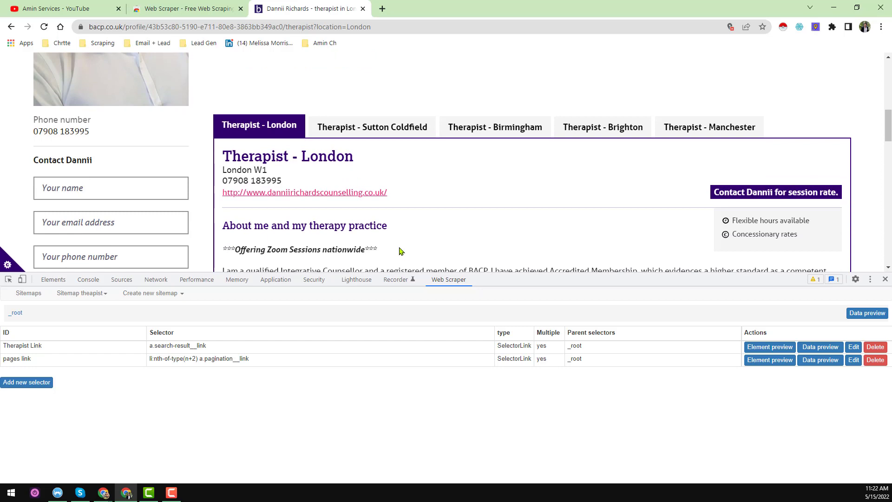
- Open the Therapist Link selector and add a child selector with the ID "Therapist Name" and the type Text
scroll(365, 216, "up", 4)
scroll(376, 222, "up", 2)
scroll(427, 214, "down", 2)
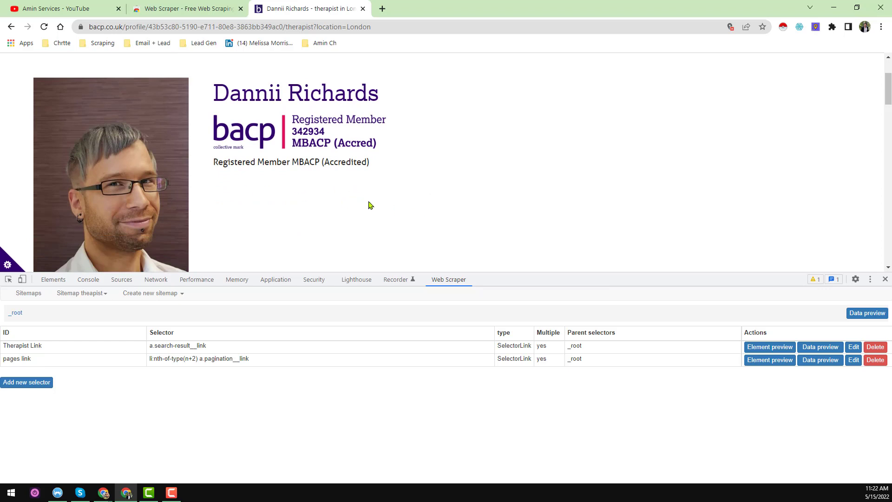
left_click(61, 349)
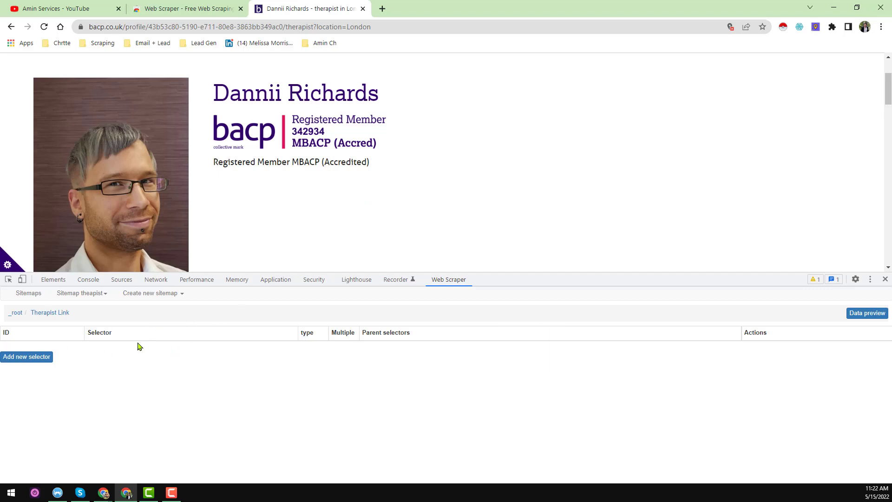
left_click(41, 362)
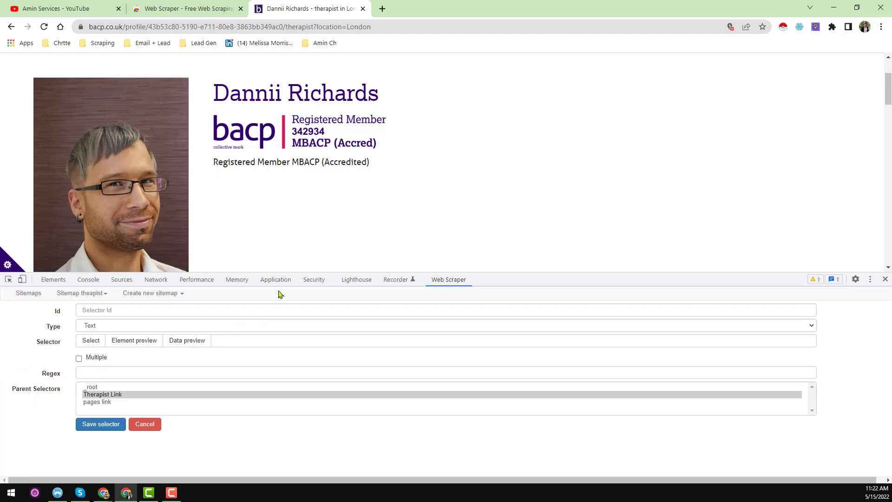
left_click(264, 308)
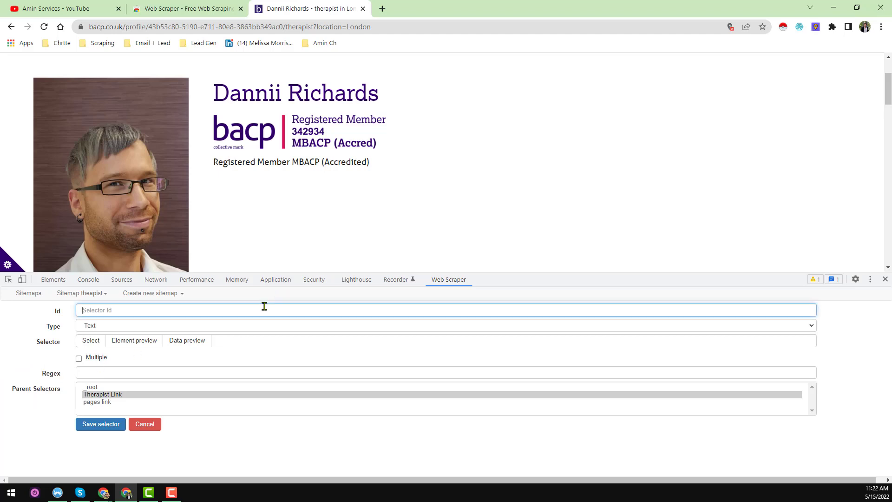
type("Therapist Name")
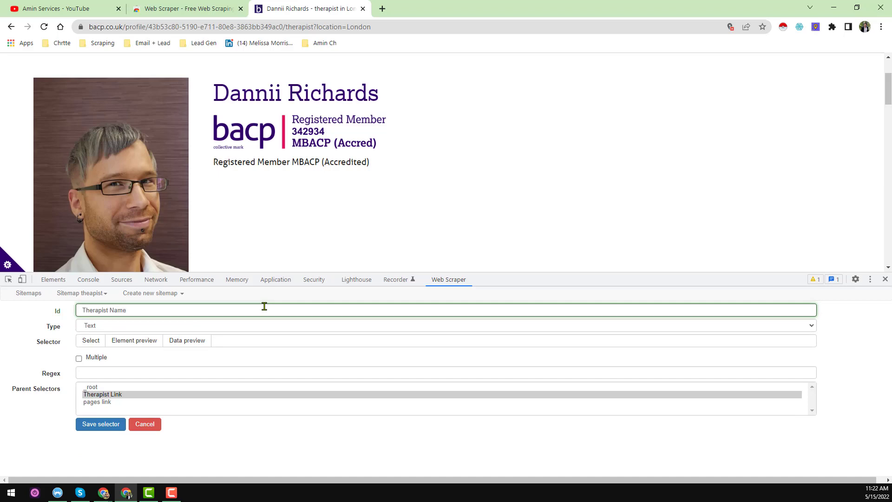
left_click(278, 325)
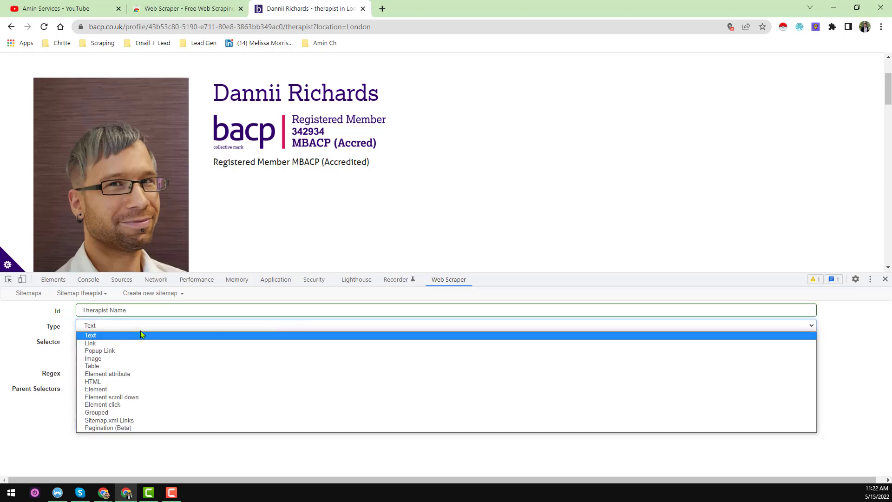
left_click(106, 335)
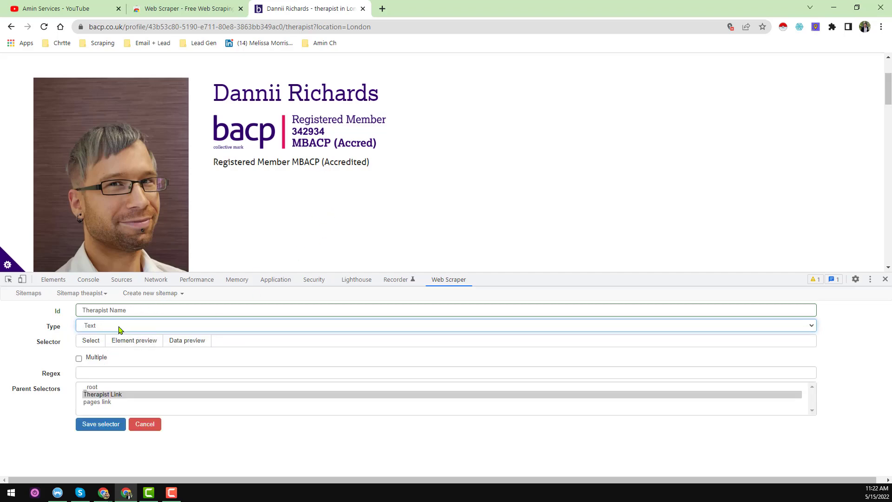
- Select the name heading on the therapist's profile page as the Therapist Name target and save the selector
left_click(95, 345)
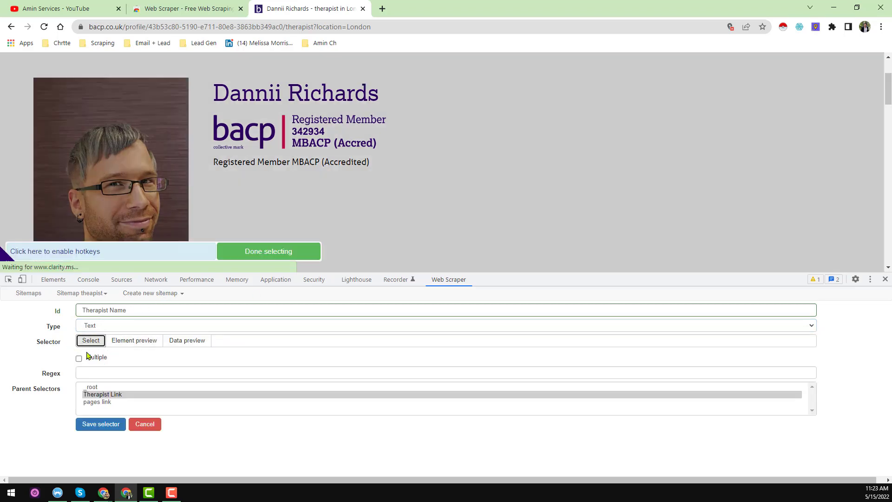
left_click(307, 95)
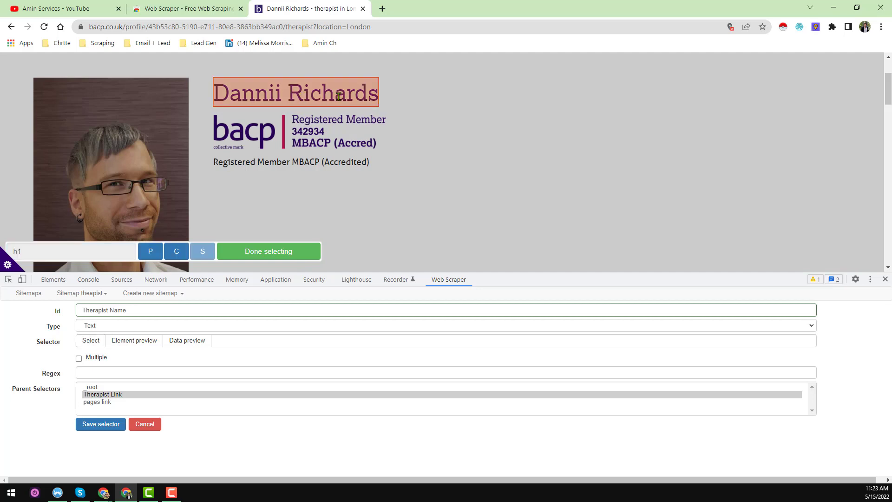
left_click(289, 257)
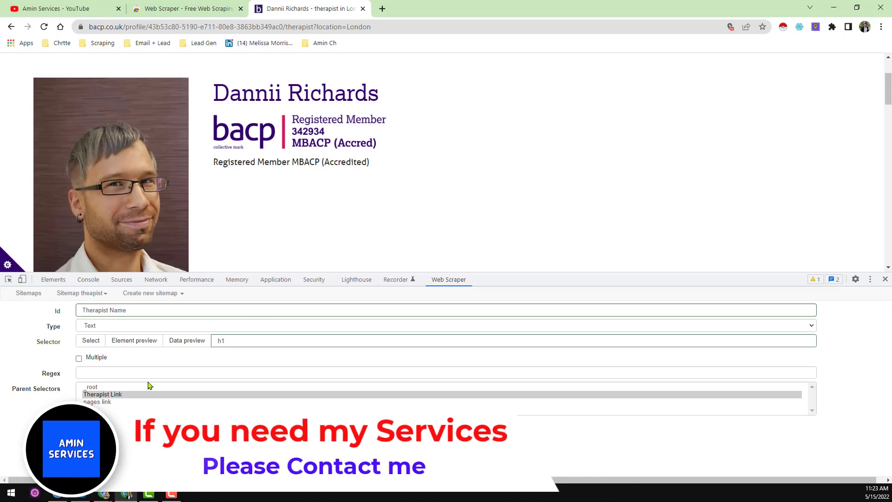
key("Return")
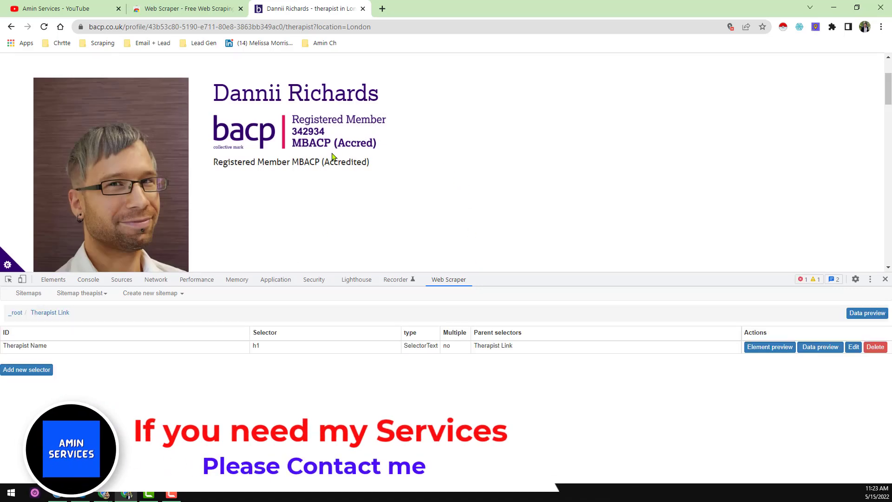
- Add another selector under Therapist Link with the ID "Phone" and the type Text
scroll(332, 156, "down", 3)
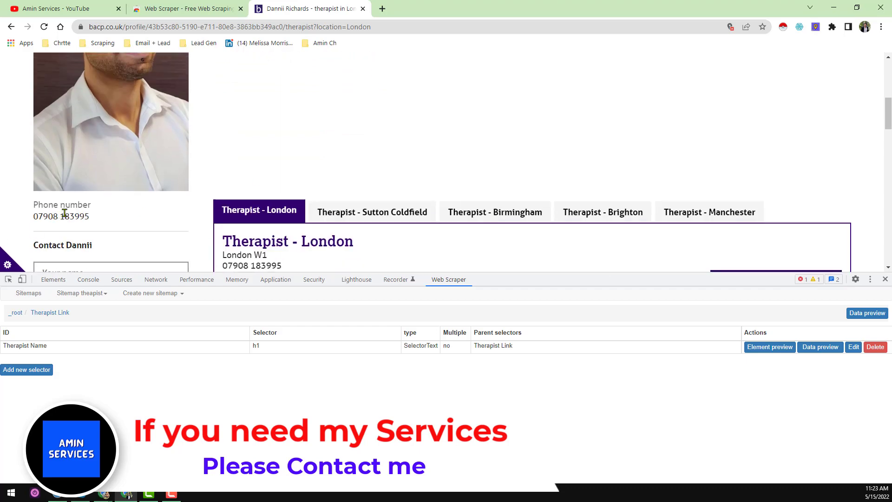
left_click(39, 375)
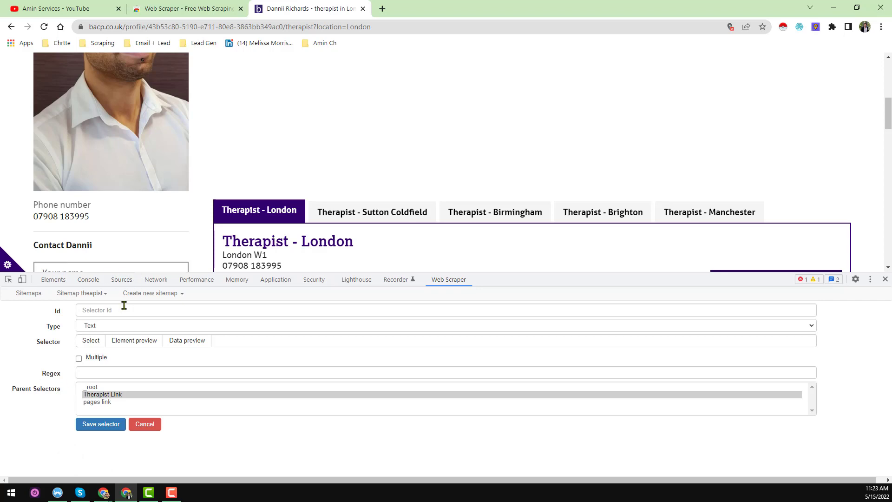
left_click(109, 308)
type("Phone")
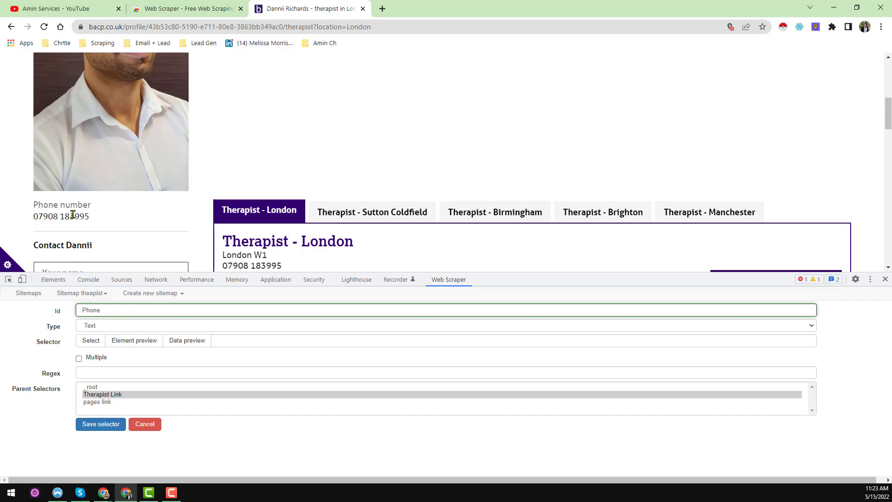
left_click(107, 327)
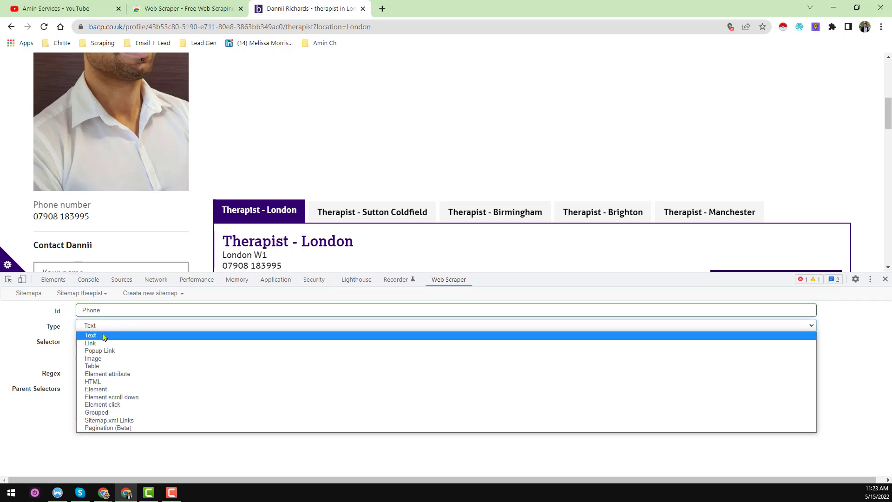
left_click(103, 336)
- Select the phone number below the profile photo as the Phone selector's target and save the selector
left_click(88, 344)
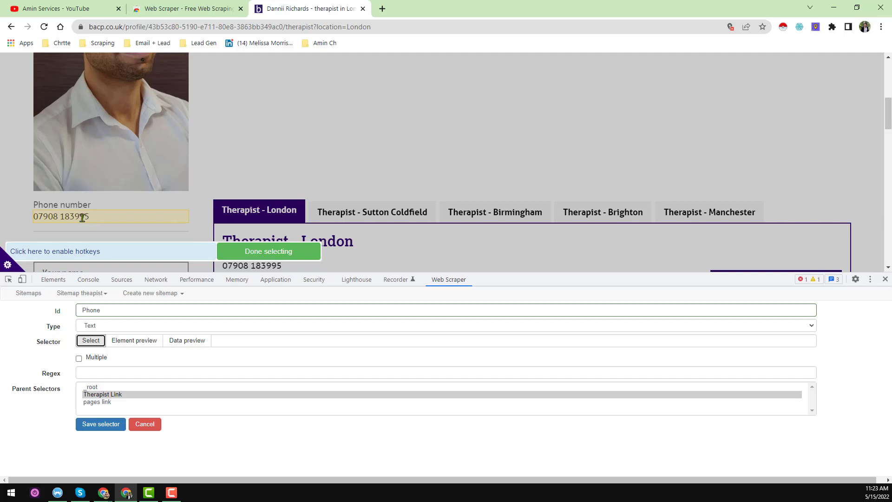
left_click(83, 218)
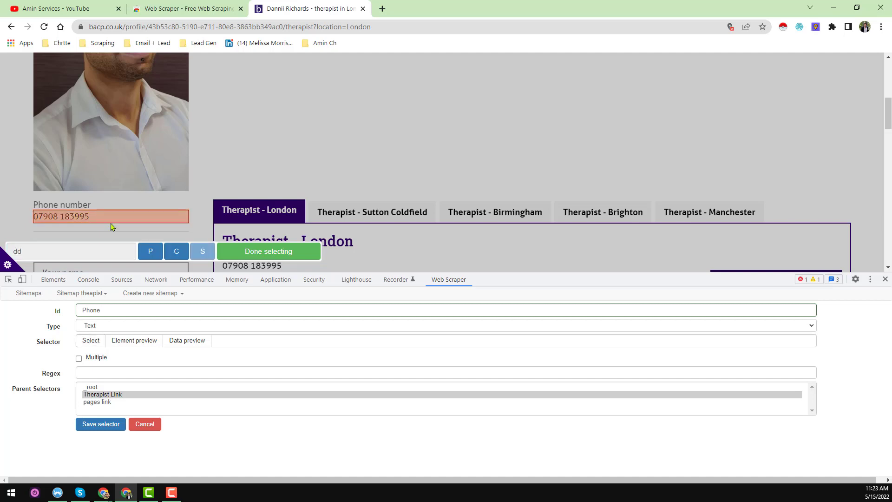
left_click(284, 258)
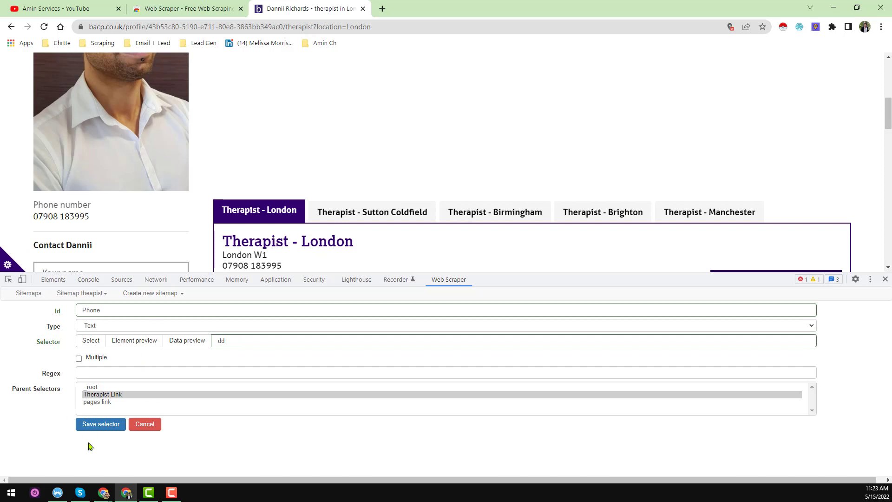
left_click(100, 424)
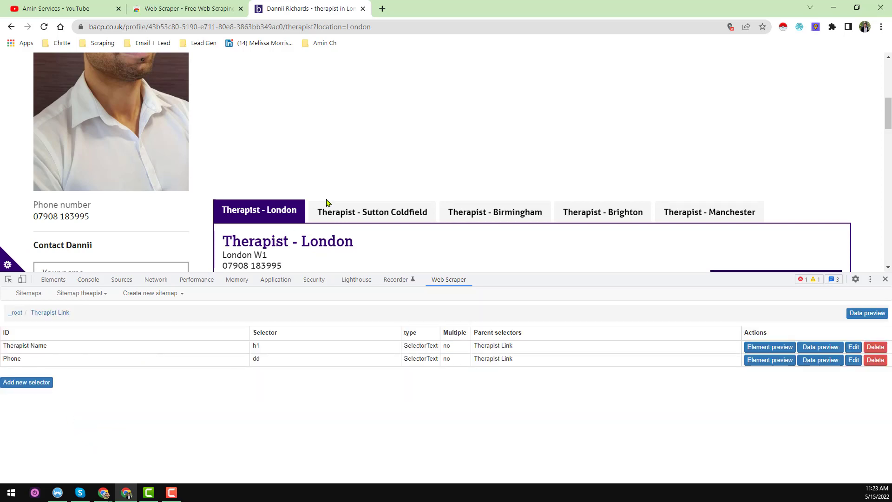
- Add another selector under Therapist Link with the ID "website" and the type Text
scroll(326, 202, "down", 2)
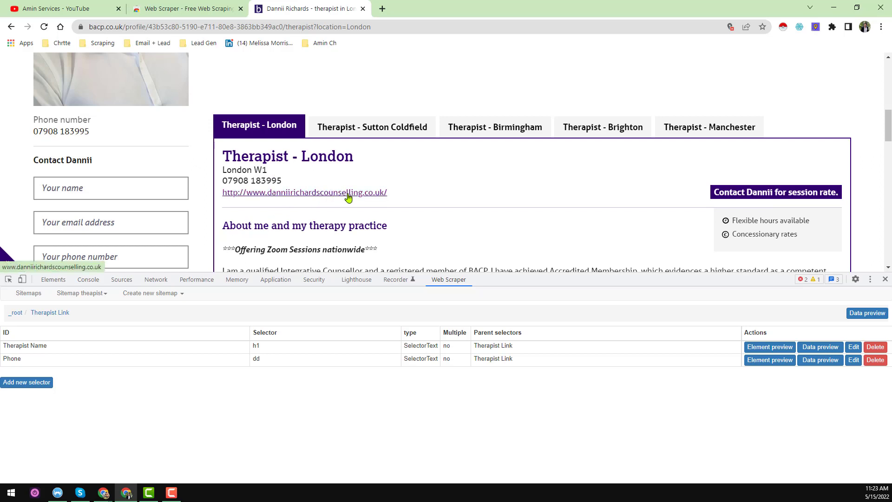
left_click(41, 386)
left_click(150, 310)
type("web")
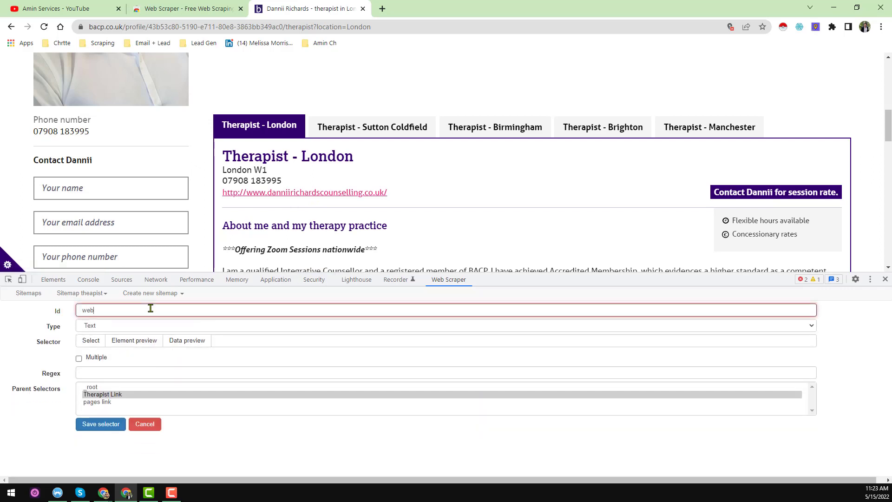
type("site")
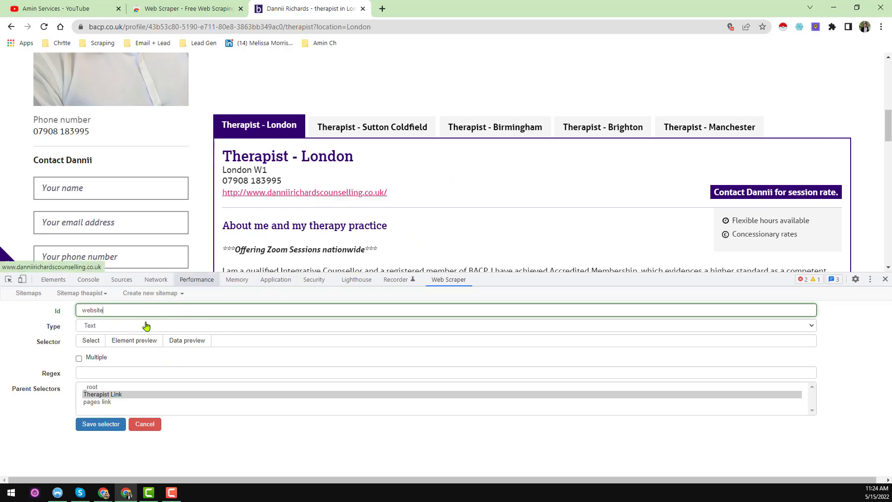
left_click(125, 327)
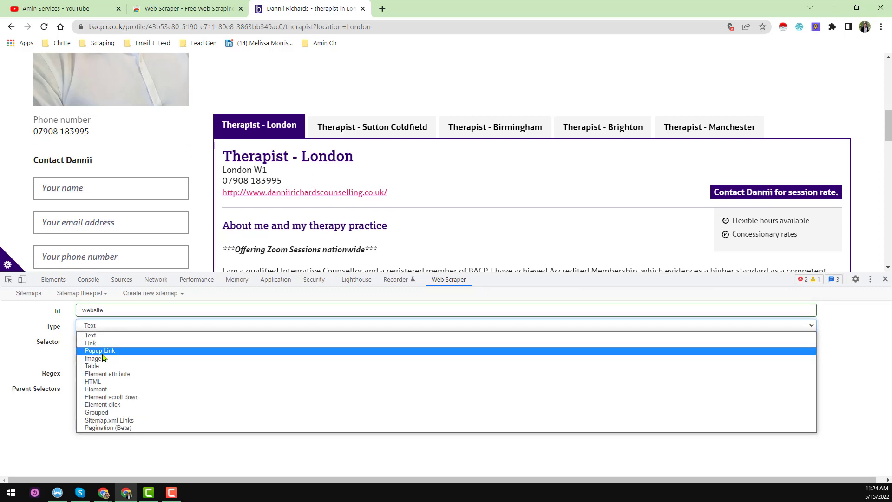
left_click(55, 329)
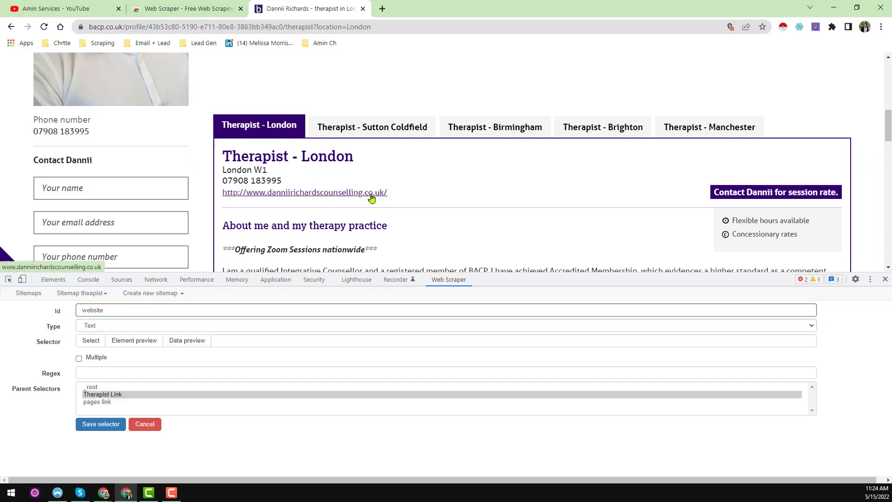
- Select the website URL in the profile's Therapist - London section as the website selector's target and save the selector
left_click(91, 340)
left_click(348, 192)
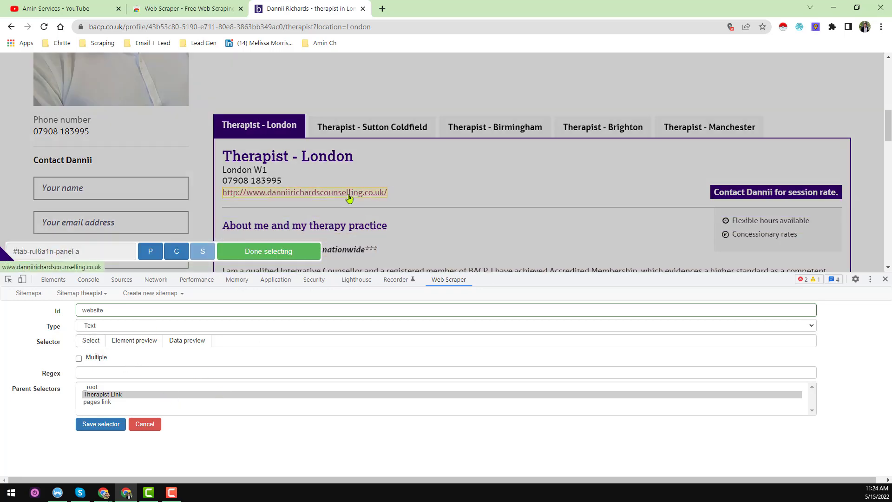
left_click(268, 254)
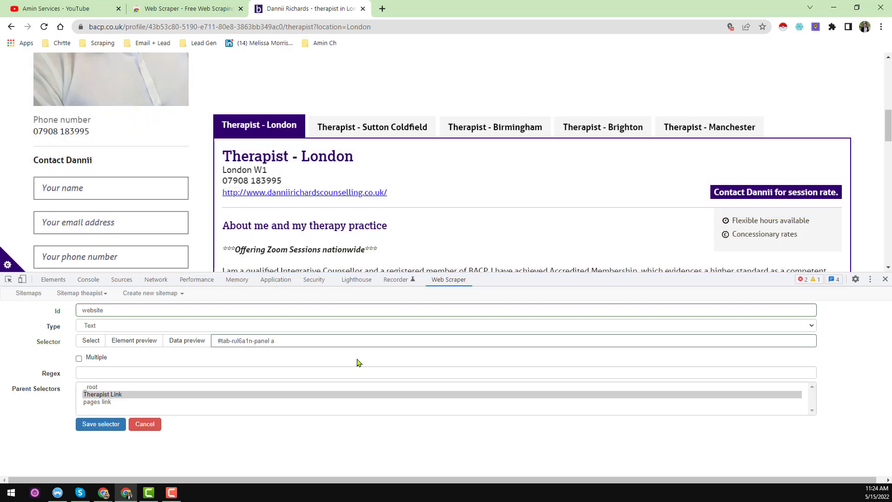
left_click(117, 426)
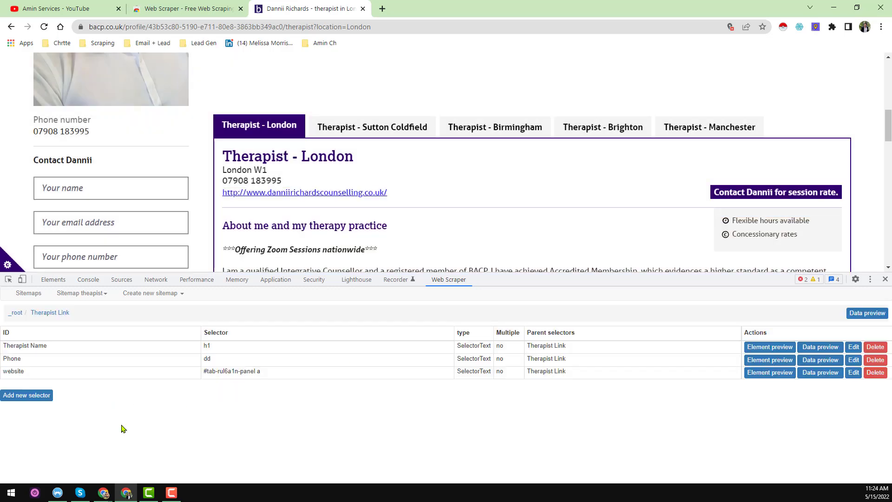
- Preview the data captured by the website selector and compare it with the therapist's profile page
left_click(821, 373)
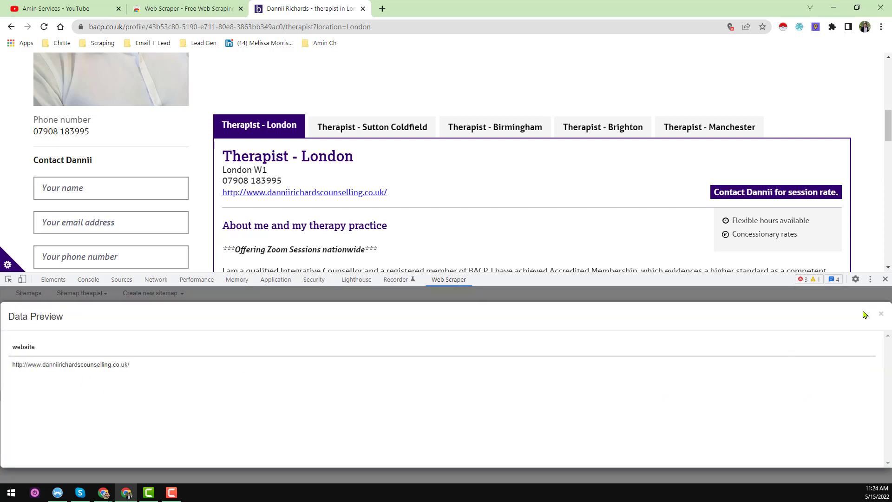
left_click(880, 316)
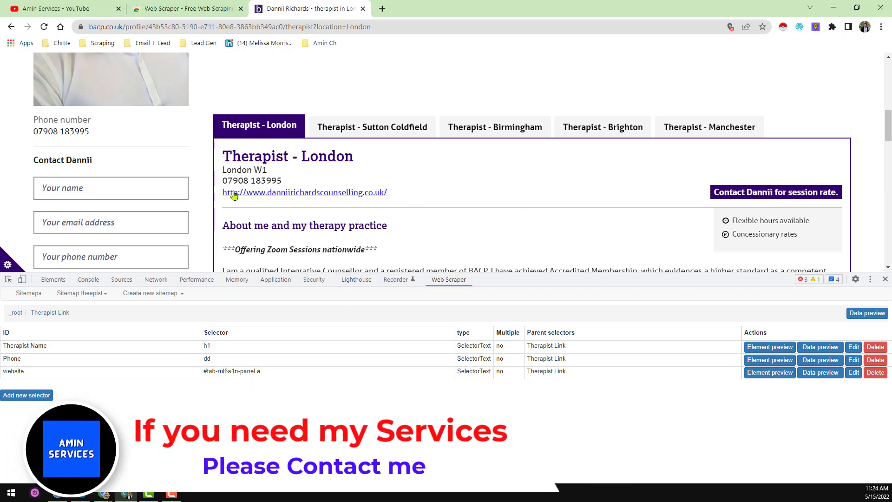
scroll(367, 212, "up", 3)
scroll(362, 210, "down", 3)
- Return to the sitemap's _root selectors and go back to the London therapist results, down to the page links
left_click(15, 313)
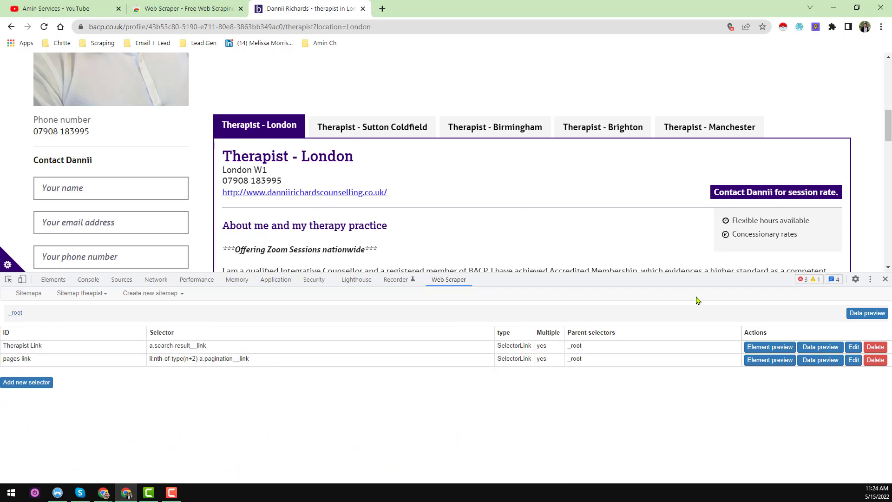
scroll(288, 229, "down", 8)
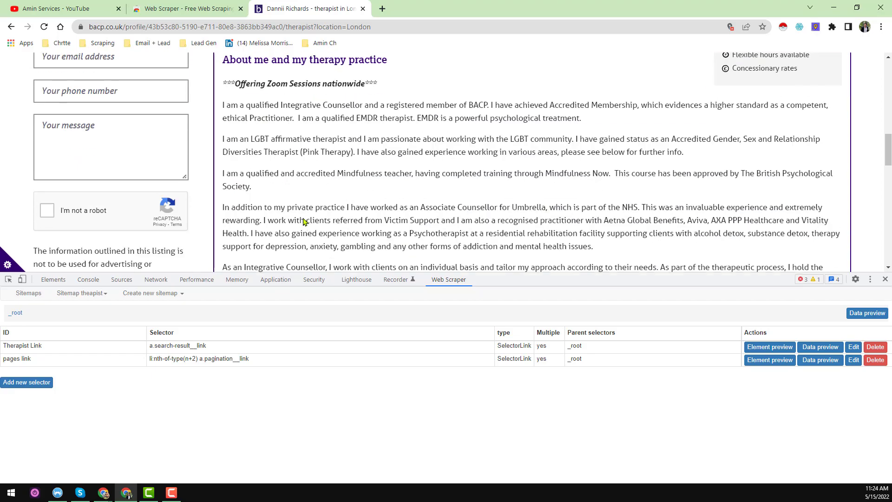
scroll(302, 222, "up", 10)
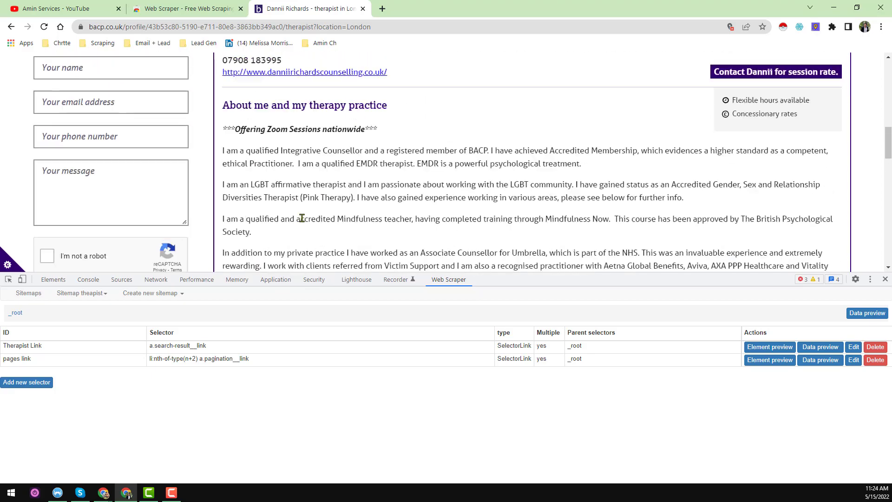
key("alt+Left")
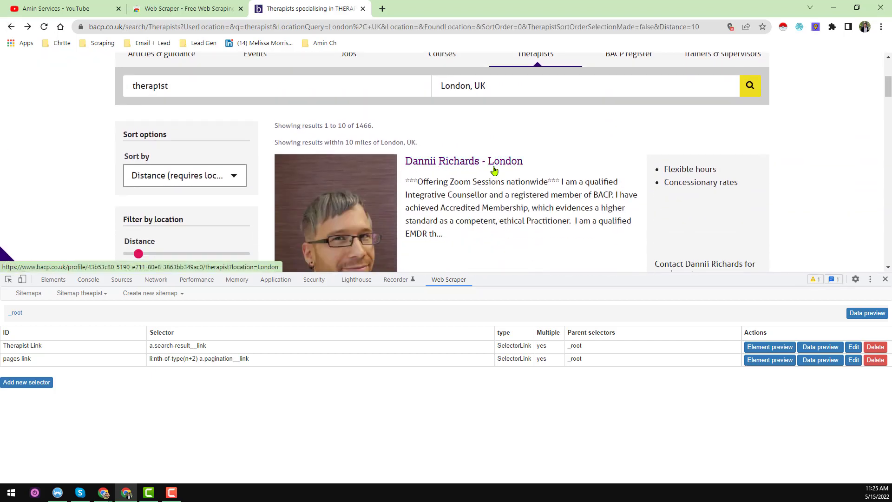
scroll(503, 173, "down", 2)
scroll(503, 172, "down", 4)
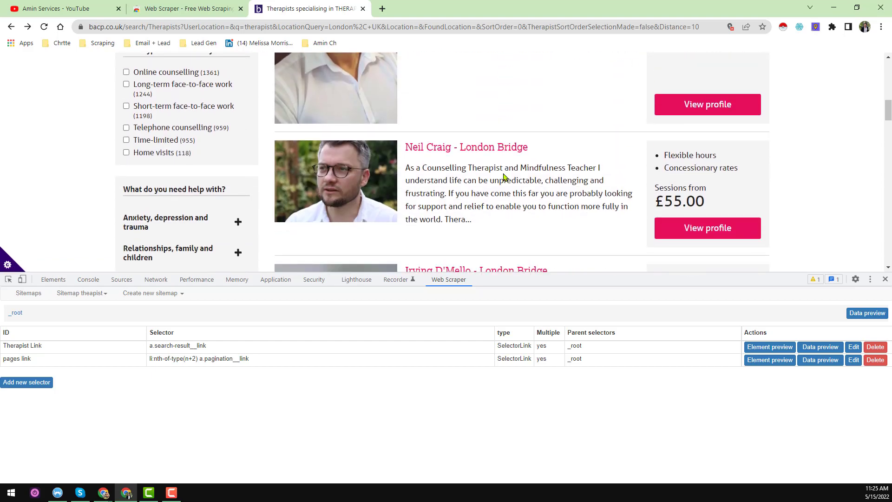
scroll(442, 153, "down", 6)
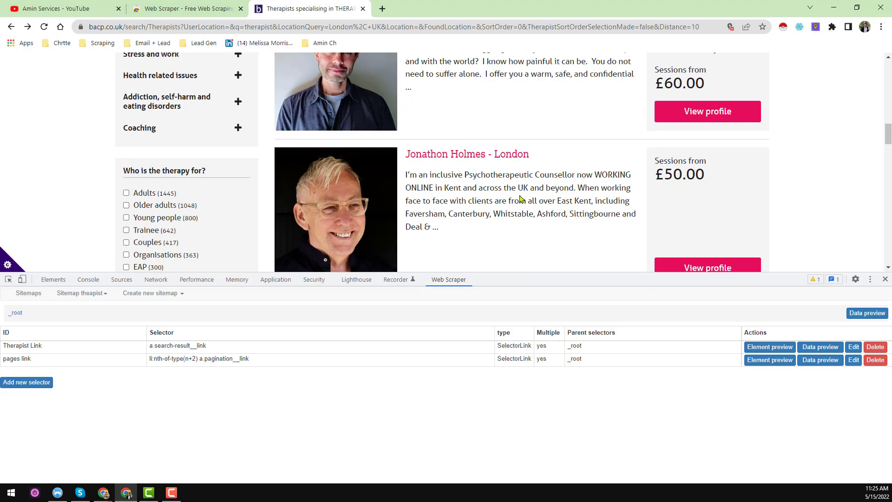
scroll(520, 199, "down", 18)
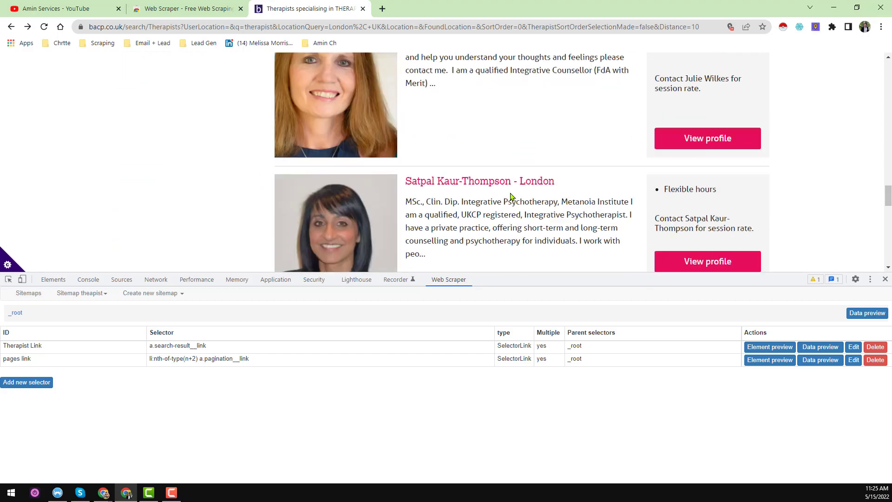
scroll(510, 196, "down", 4)
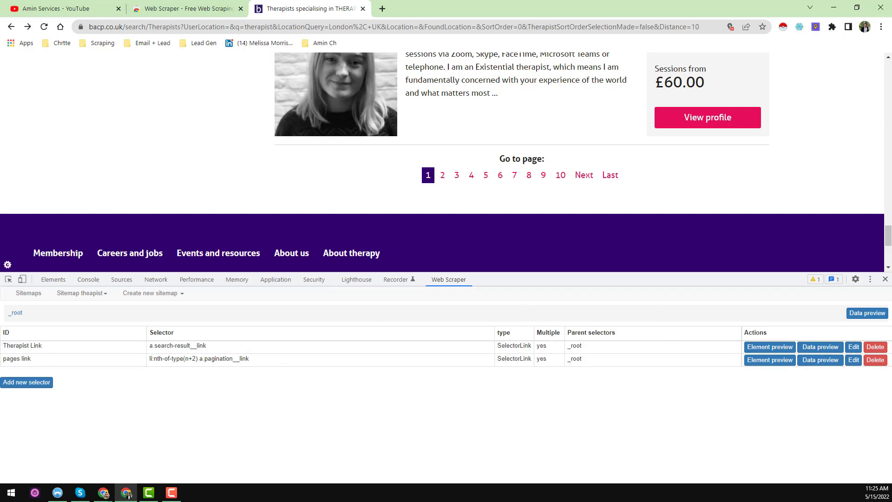
- Edit the Therapist Link selector to have both _root and pages link as parent selectors, and save it
left_click(855, 347)
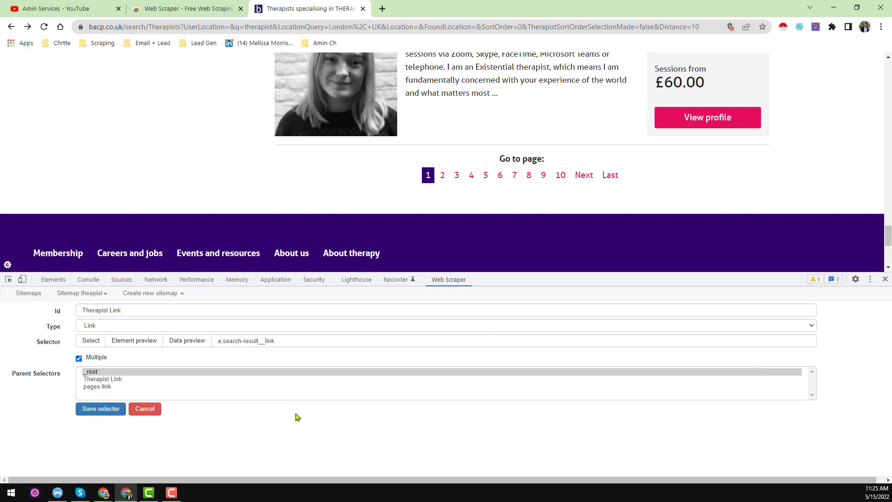
left_click(136, 373)
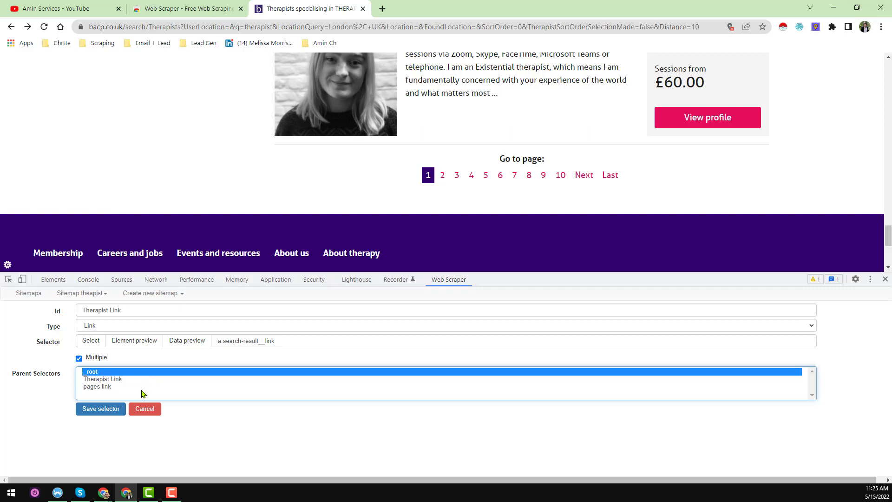
left_click(143, 388, "ctrl")
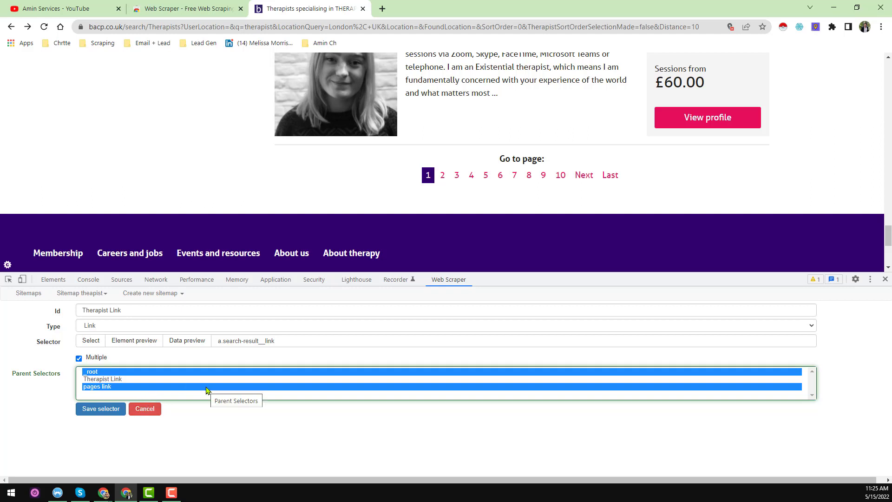
left_click(108, 415)
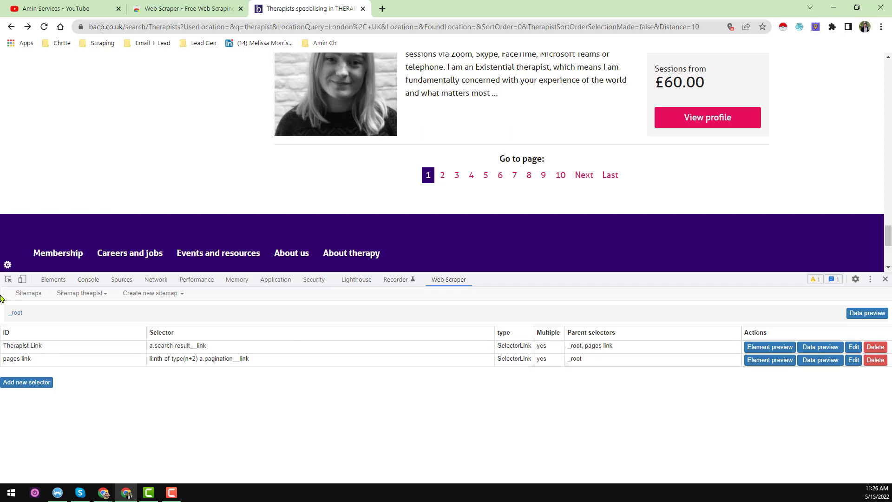
- Open the sitemap's selector graph and expand the _root and Therapist Link nodes to check their child selectors
left_click(80, 296)
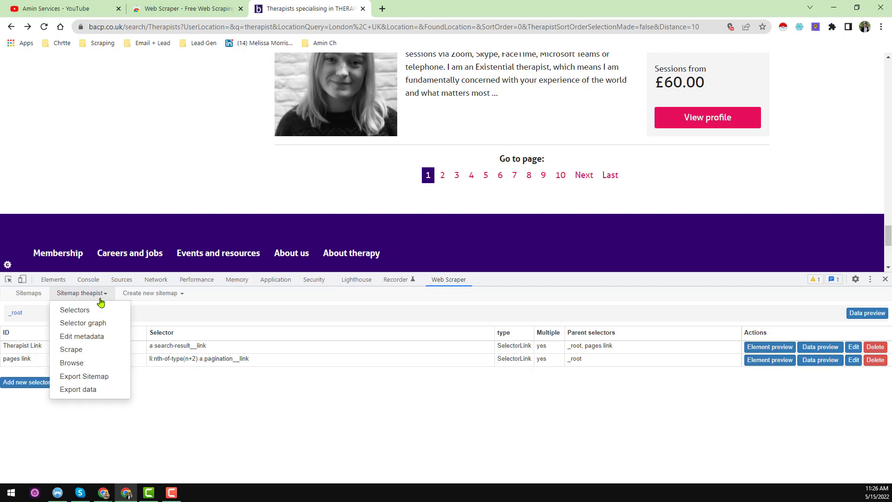
left_click(108, 326)
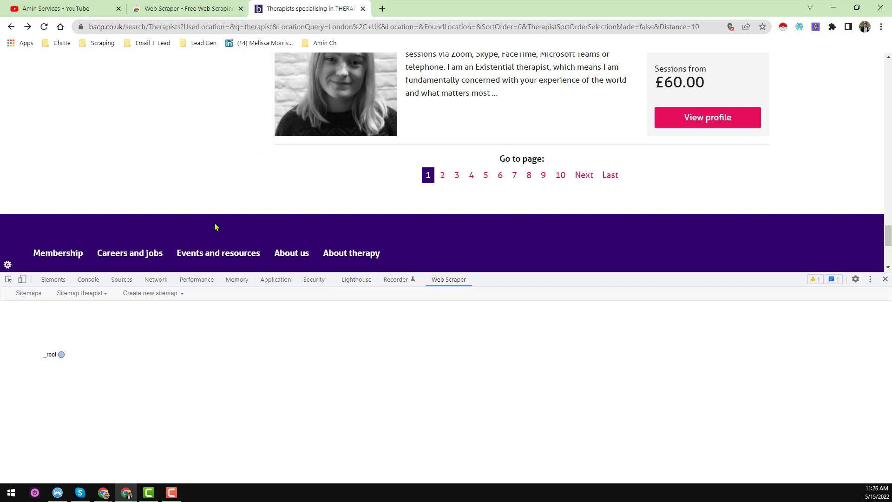
left_click(61, 356)
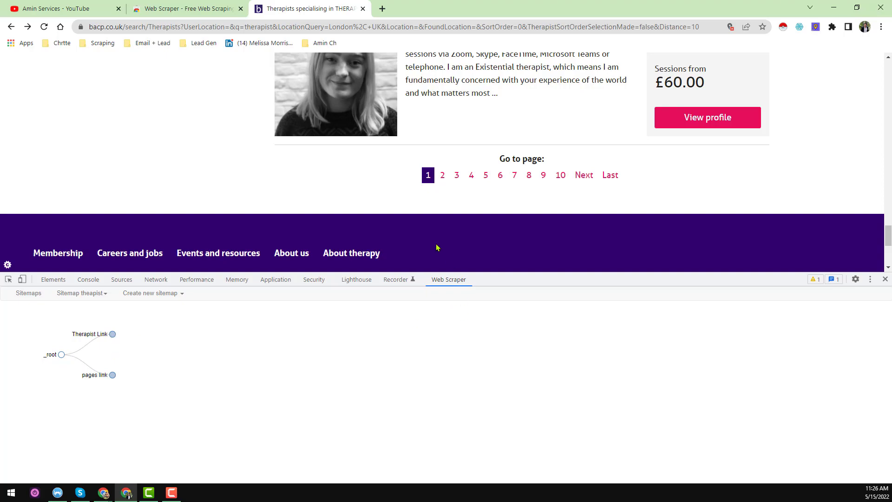
scroll(436, 245, "up", 10)
scroll(436, 246, "up", 15)
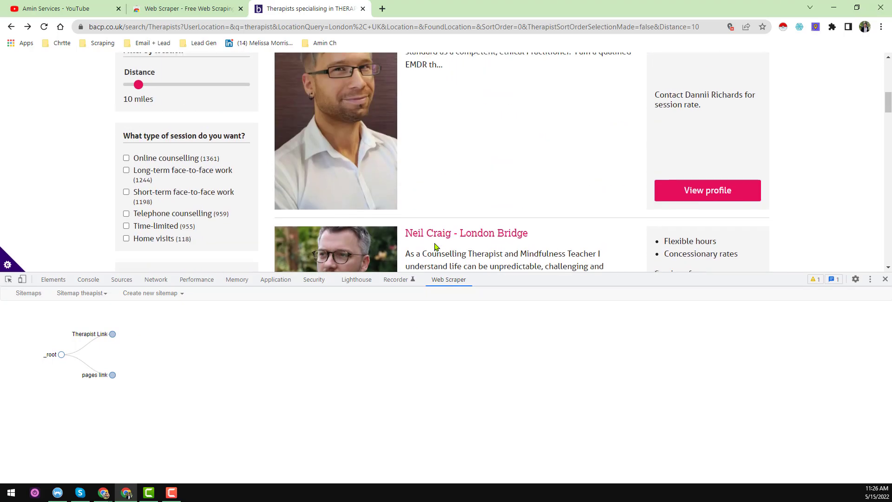
scroll(439, 233, "down", 3)
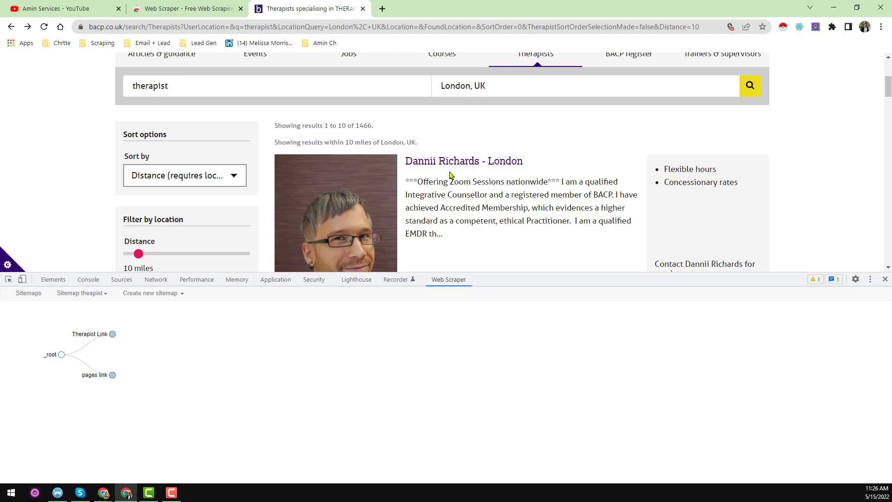
left_click(113, 335)
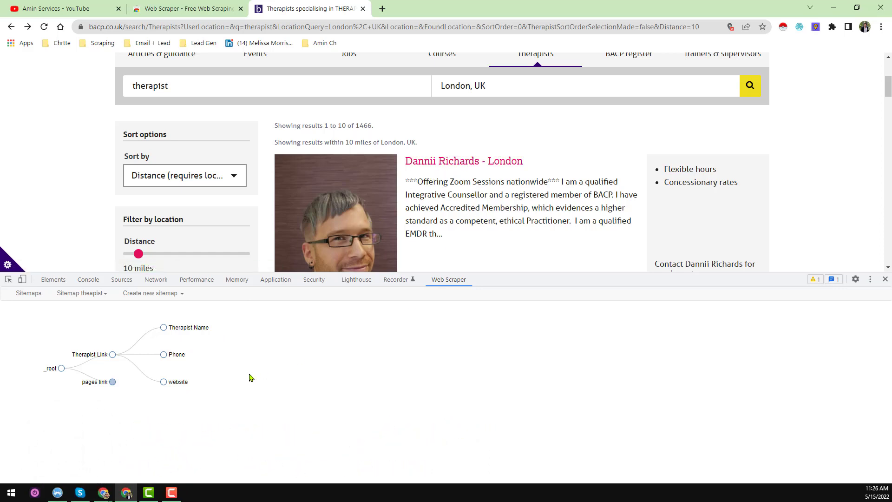
- Expand the pages link node and its nested Therapist Link in the selector graph to check the pagination branch
scroll(476, 209, "down", 20)
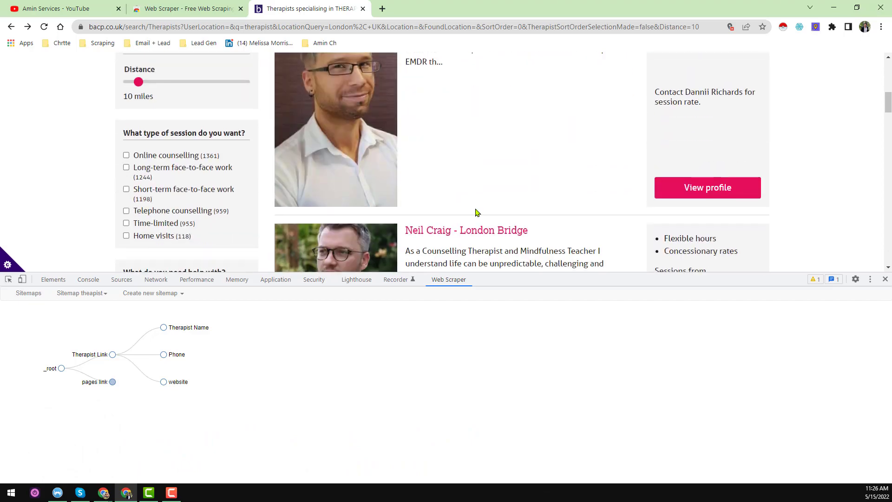
scroll(474, 211, "down", 12)
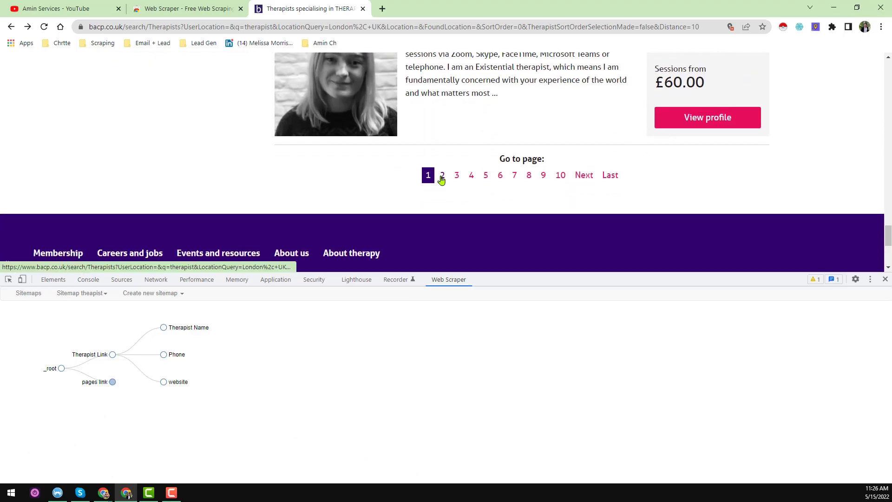
left_click(112, 382)
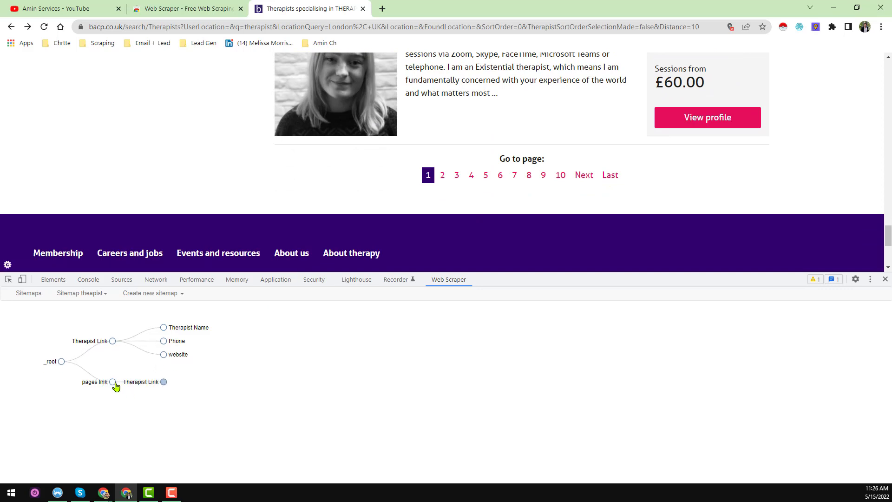
left_click(163, 382)
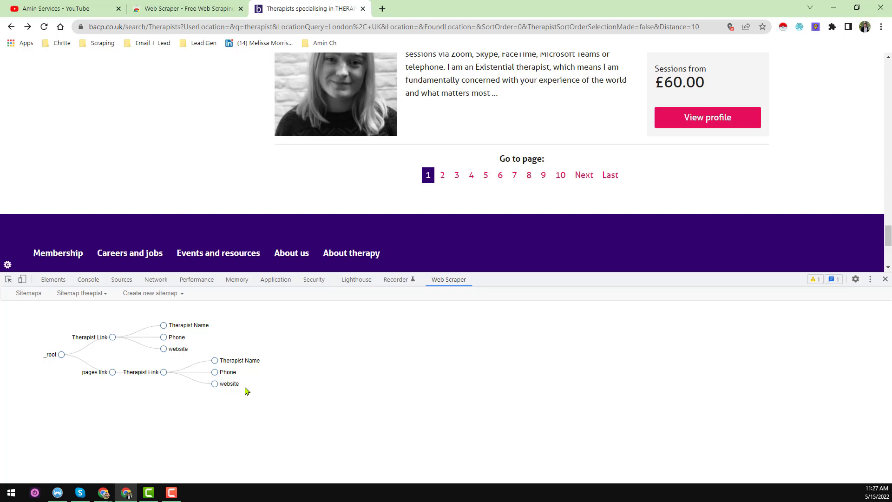
- Start scraping the sitemap with a request interval and page load delay of 2000 ms each
left_click(93, 294)
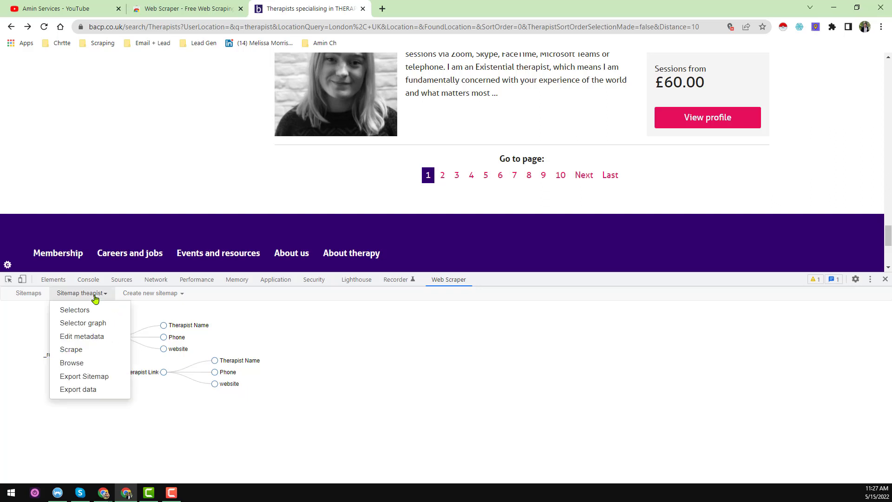
left_click(90, 354)
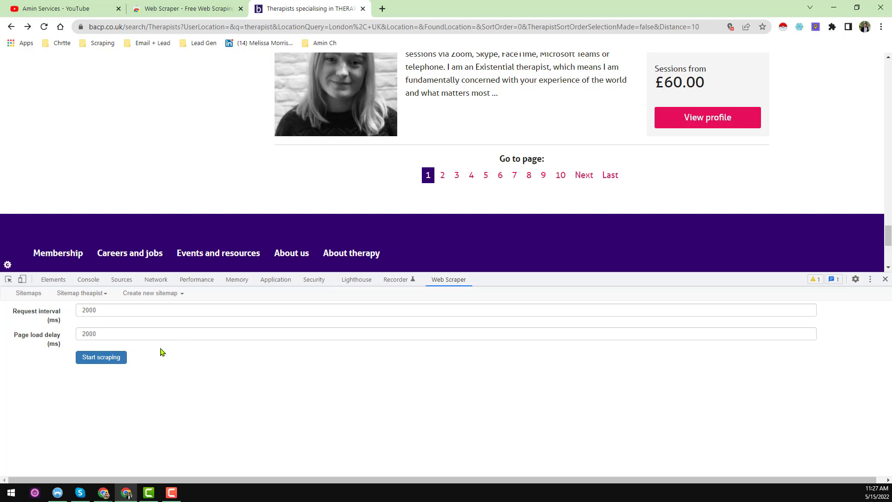
left_click(113, 362)
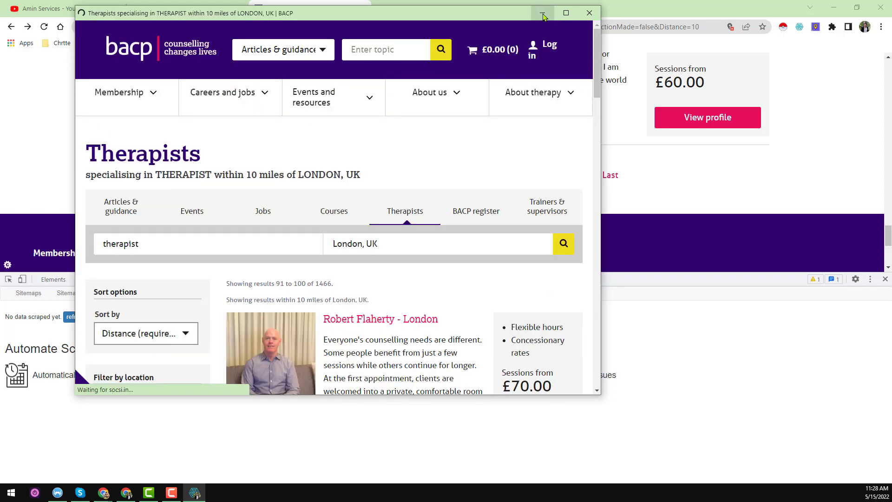
- Minimize the scraping window, load the rows scraped so far and look through the therapist records
left_click(543, 14)
left_click(75, 318)
scroll(106, 349, "down", 5)
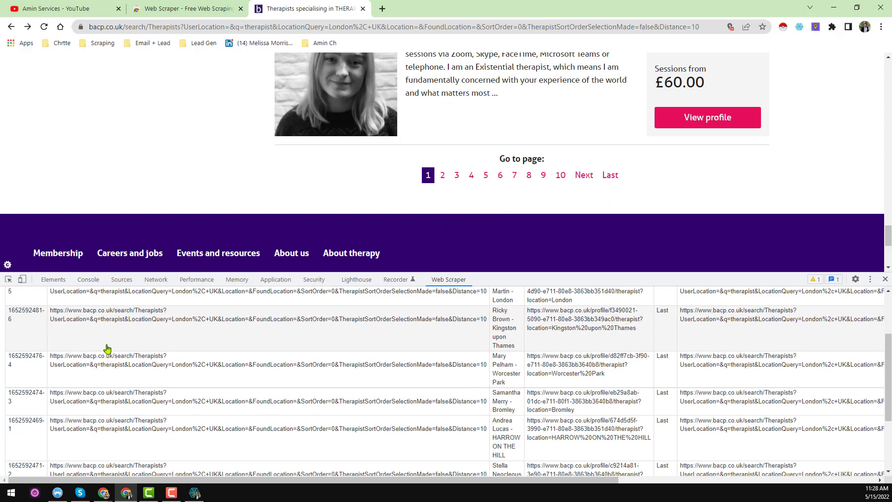
scroll(107, 346, "up", 5)
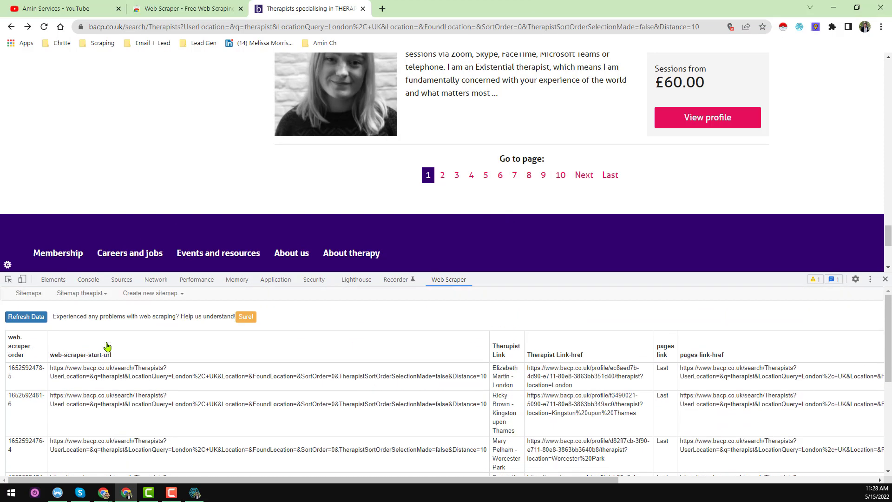
- Refresh the scraped data repeatedly while reviewing the records collected from the paginated results
left_click(40, 323)
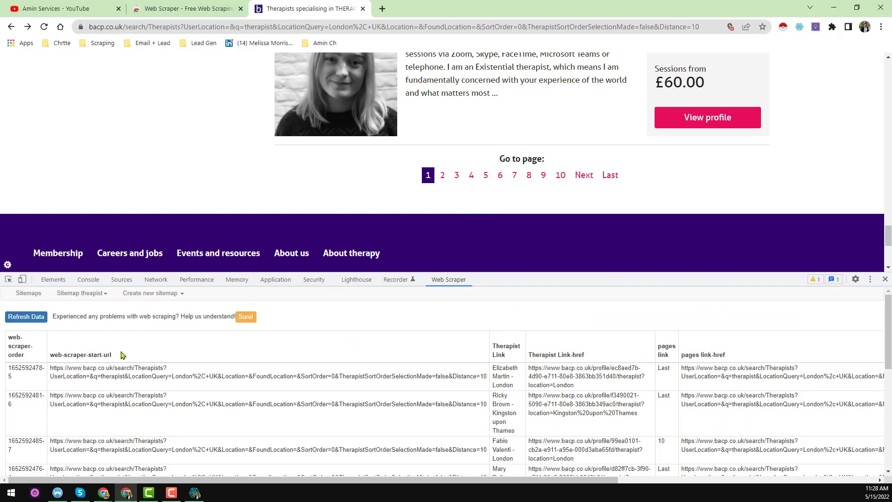
scroll(121, 355, "down", 5)
scroll(121, 357, "up", 5)
left_click(38, 320)
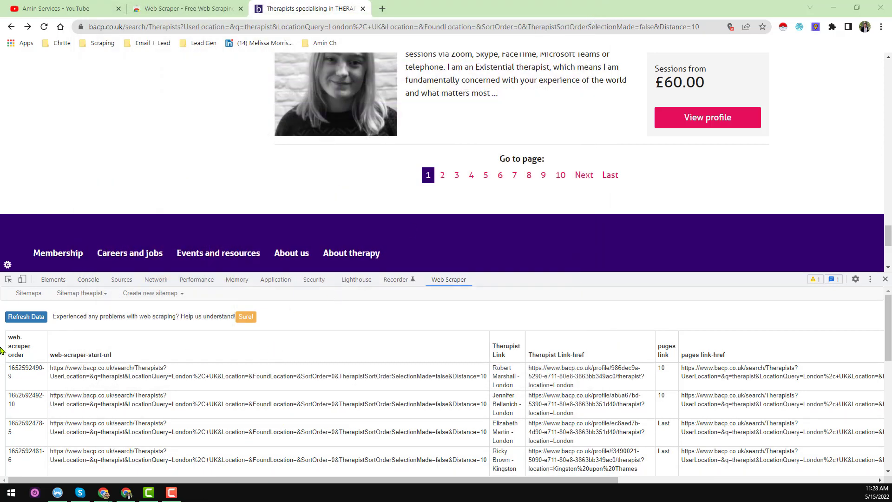
left_click(29, 318)
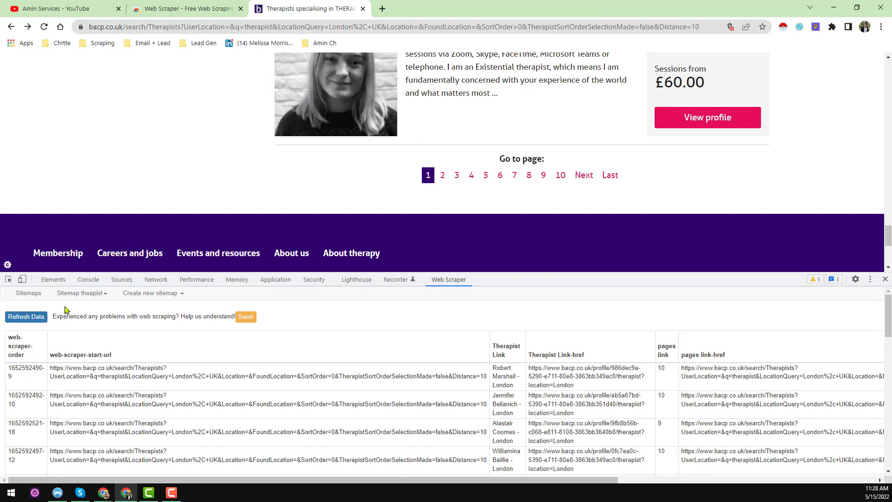
- Export the sitemap's scraped data as a CSV file named theapist 2 in Downloads and open it in Excel
left_click(93, 298)
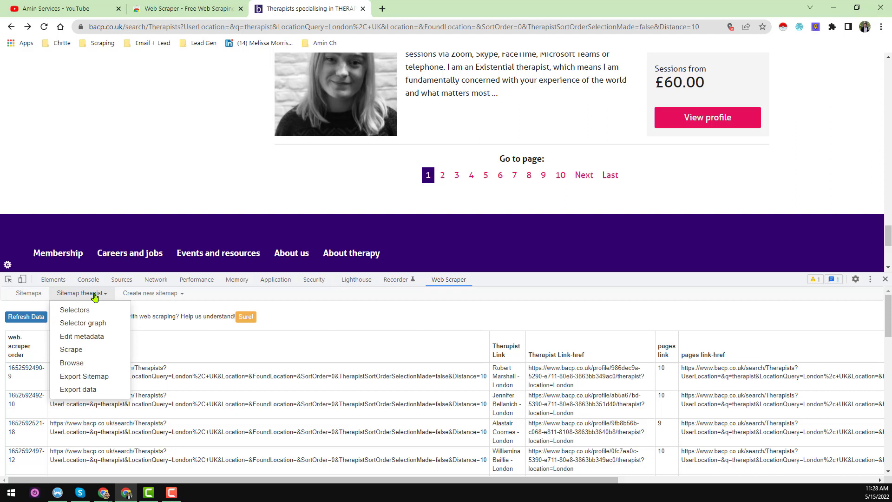
left_click(101, 393)
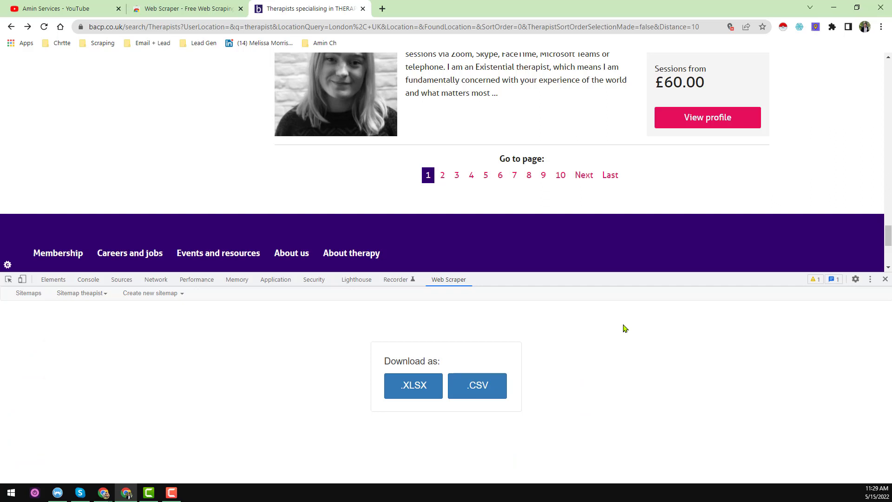
left_click(484, 389)
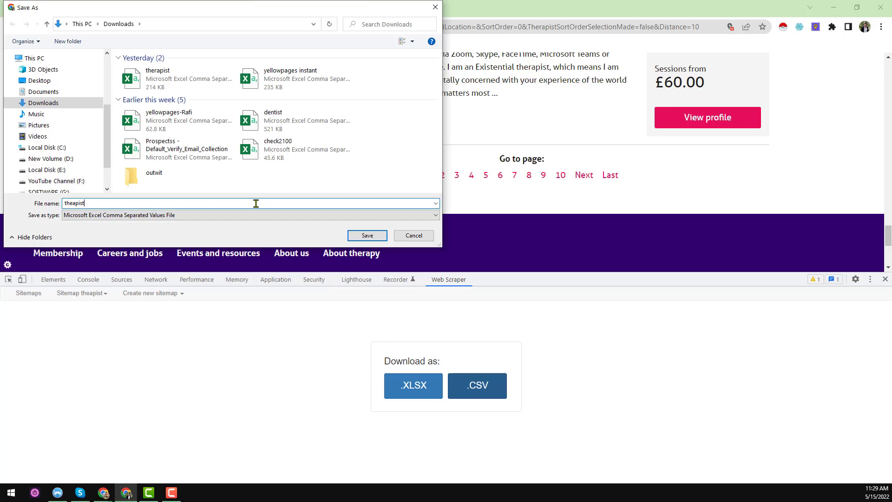
left_click(368, 236)
right_click(68, 473)
left_click(119, 422)
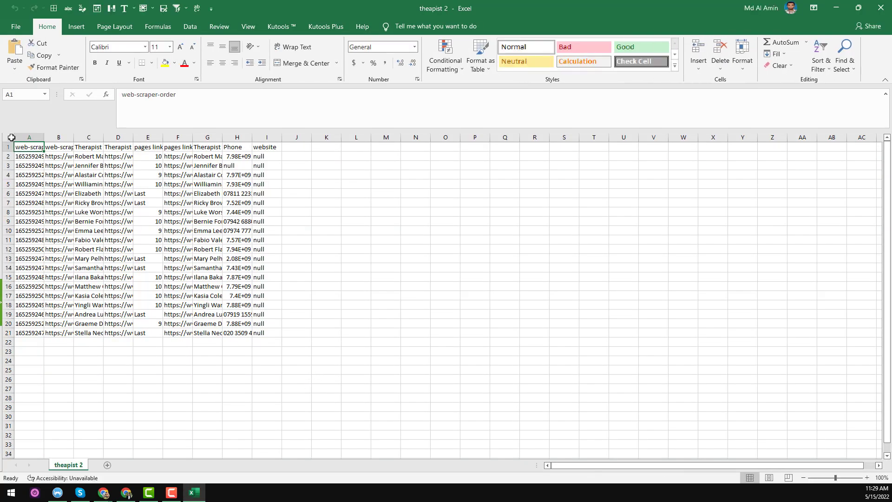
- Apply borders to all cells of the sheet and widen all columns equally so their contents are readable
left_click(9, 137)
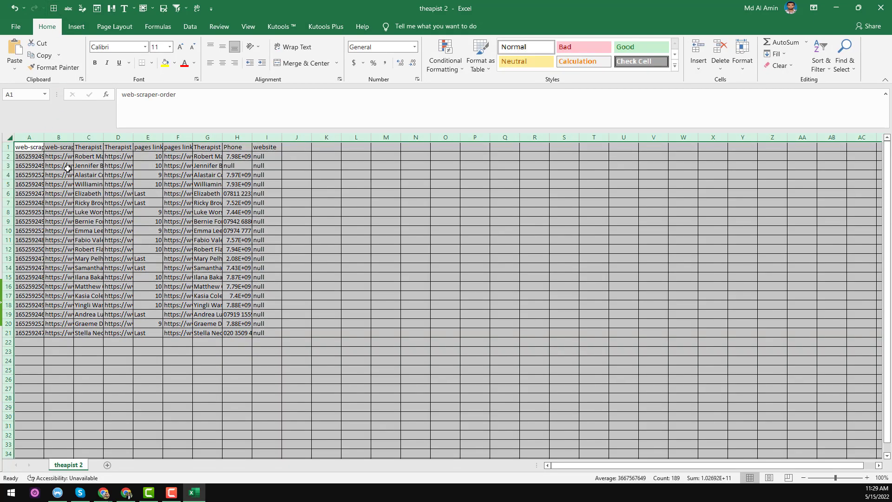
left_click_drag(43, 137, 58, 138)
left_click_drag(130, 158, 134, 158)
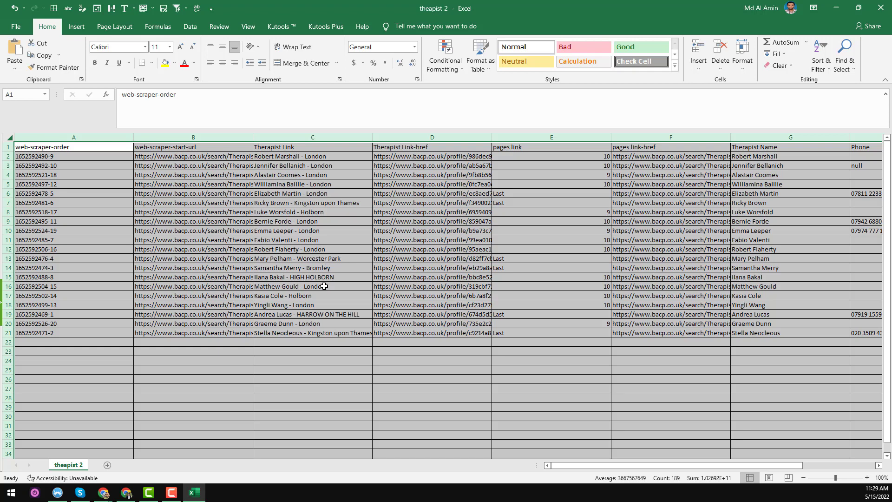
- Review the start URL, Therapist Link and pages link columns, and widen the Therapist Link-href column
left_click(421, 169)
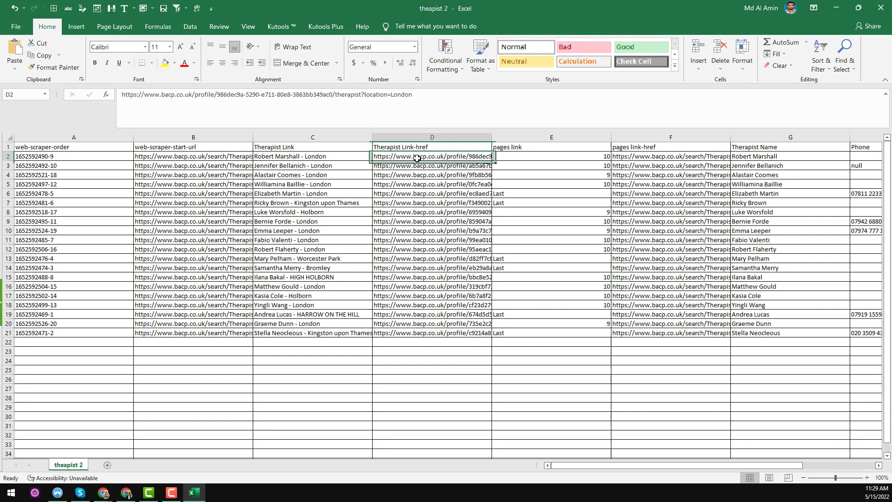
left_click(310, 148)
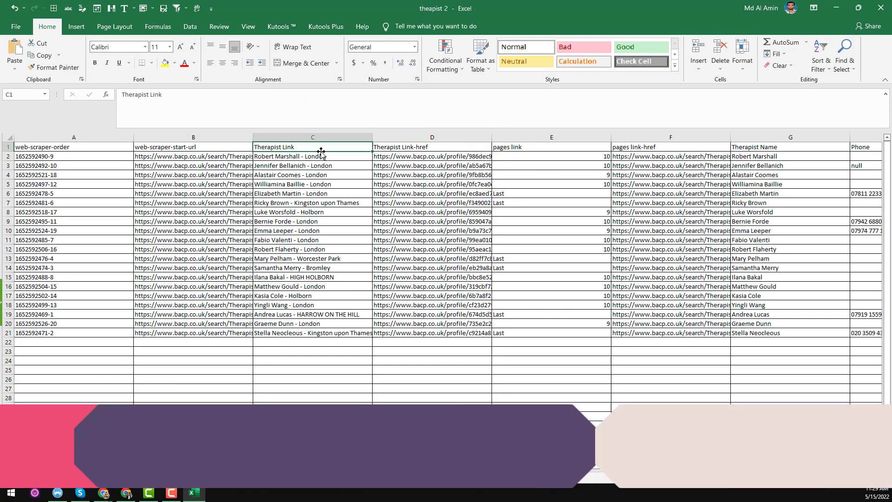
left_click_drag(317, 156, 332, 319)
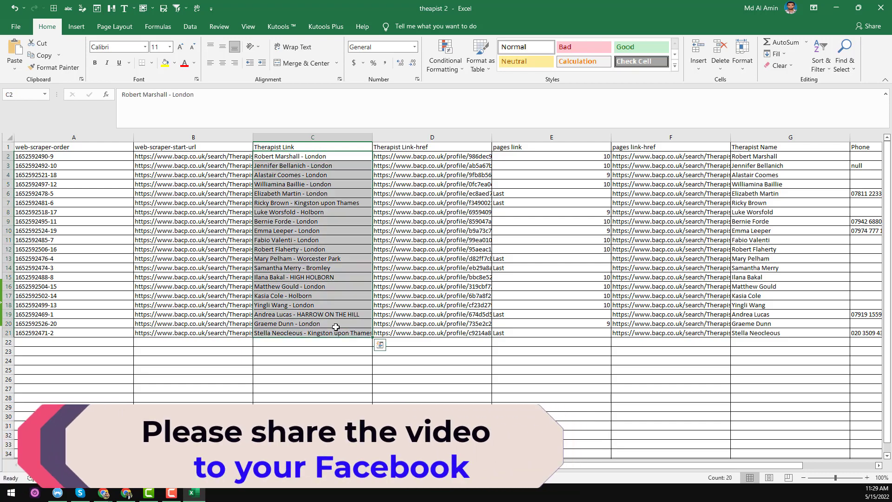
left_click(196, 157)
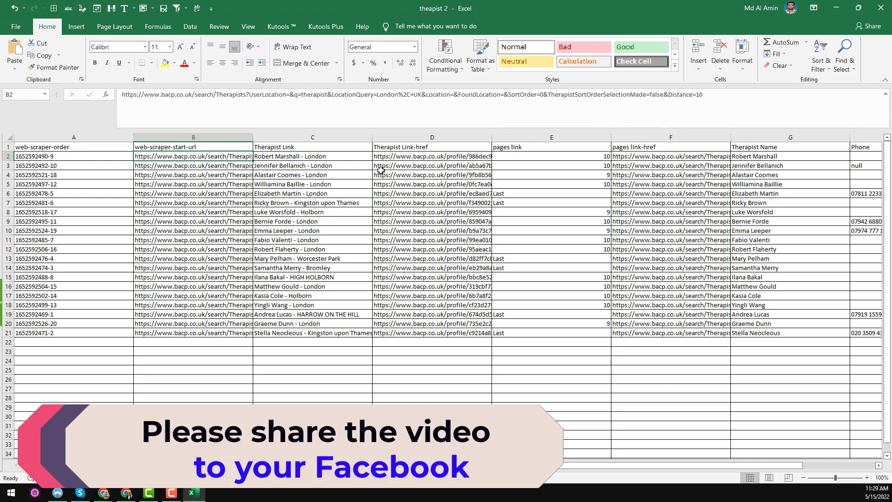
left_click(535, 158)
left_click_drag(491, 137, 531, 137)
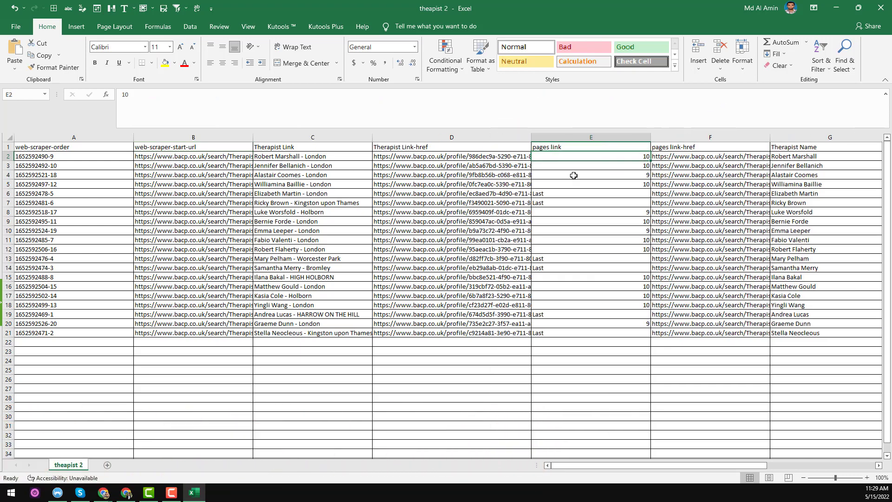
- Examine the pages link-href, Therapist Name, Phone and website columns of the exported data
left_click(700, 159)
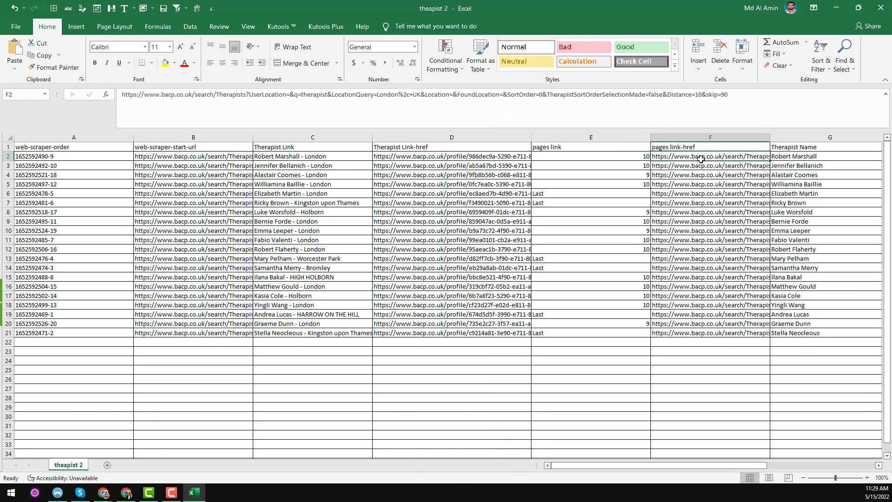
left_click(780, 159)
key("Right")
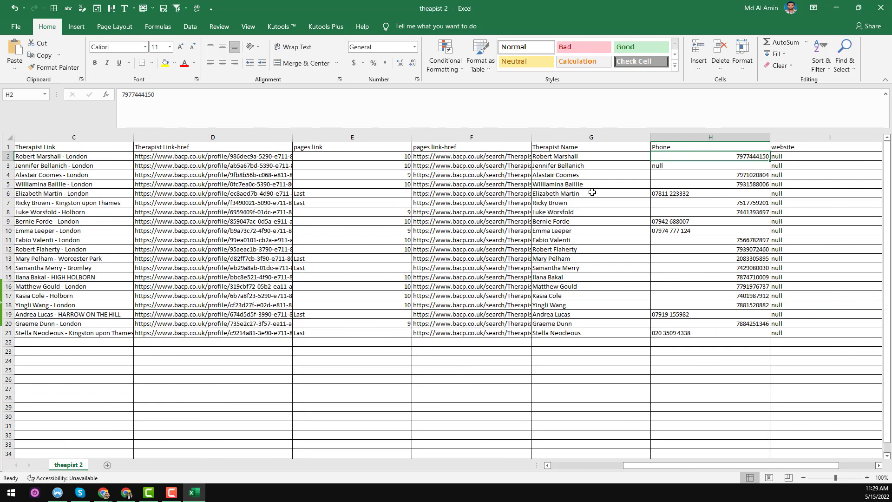
key("Right")
scroll(713, 168, "right", 1)
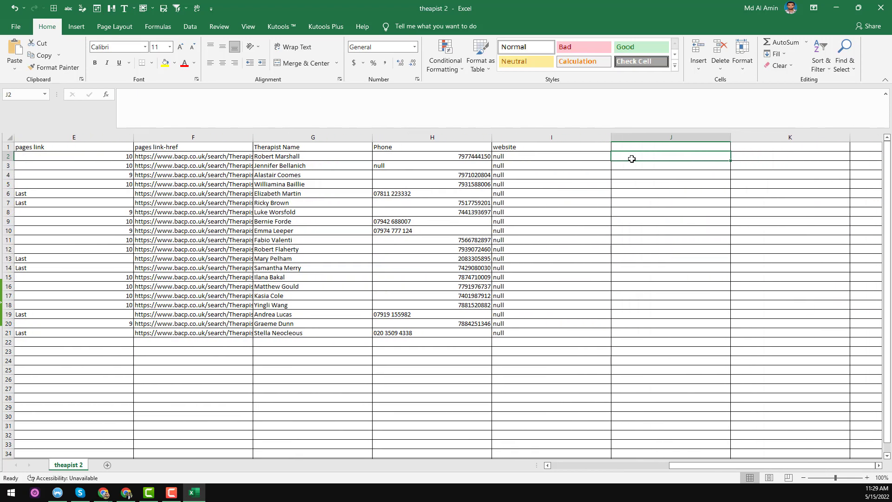